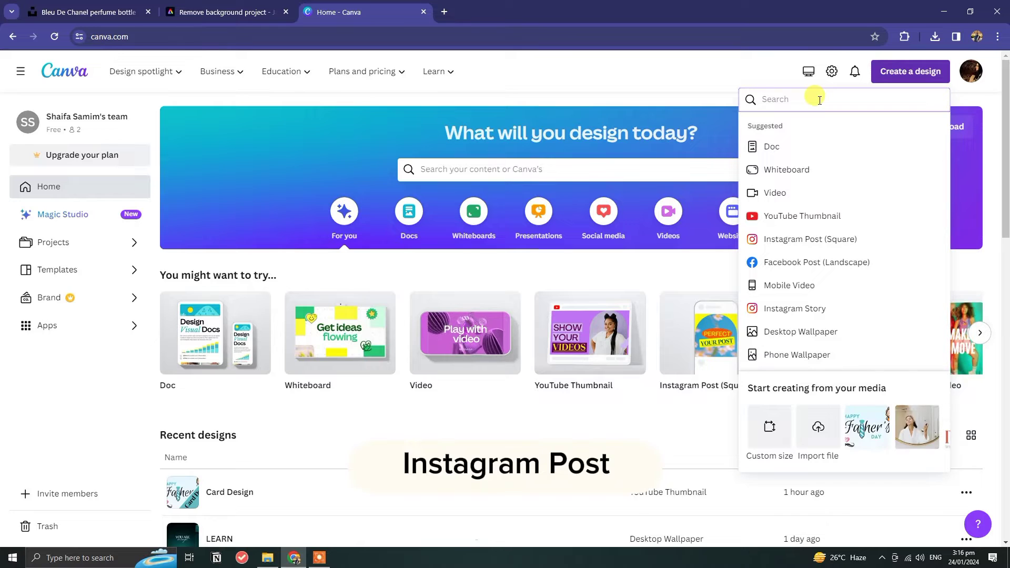
Create a new blank design using the Instagram Post (Square) format
text(inst)
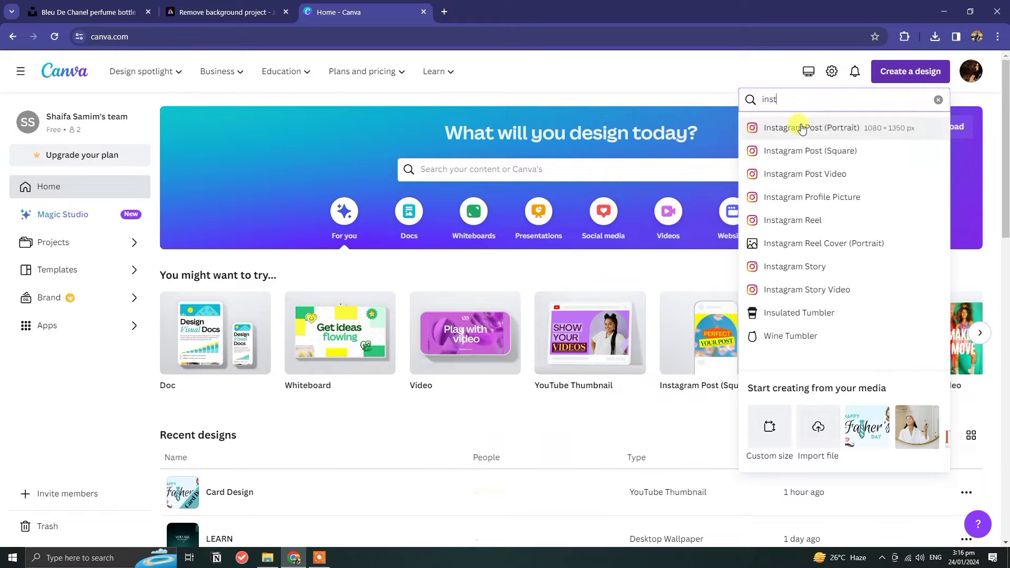
click(878, 155)
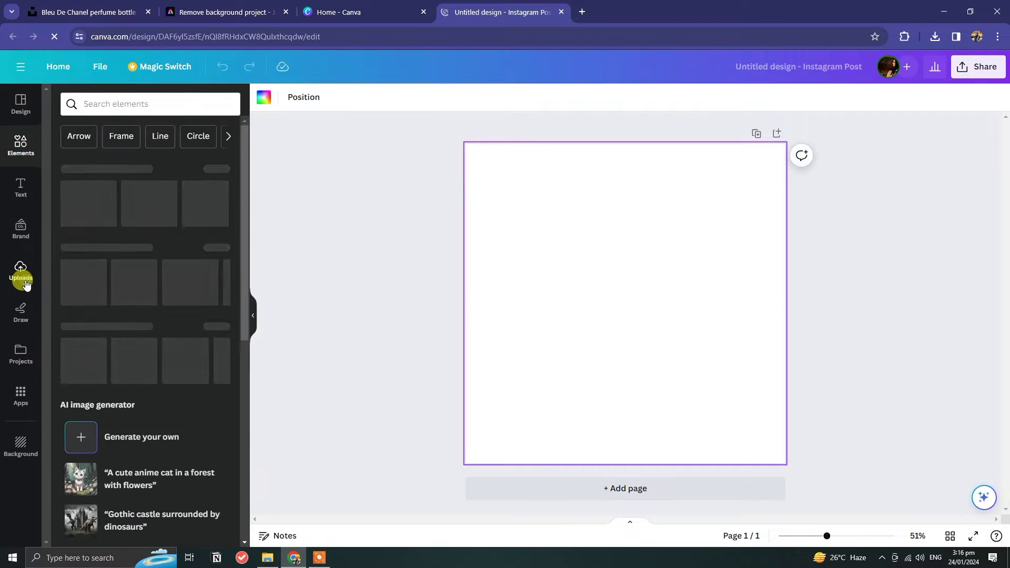
Upload the Bleu de Chanel bottle cutout from the Downloads folder and add it to the page
click(21, 271)
click(140, 134)
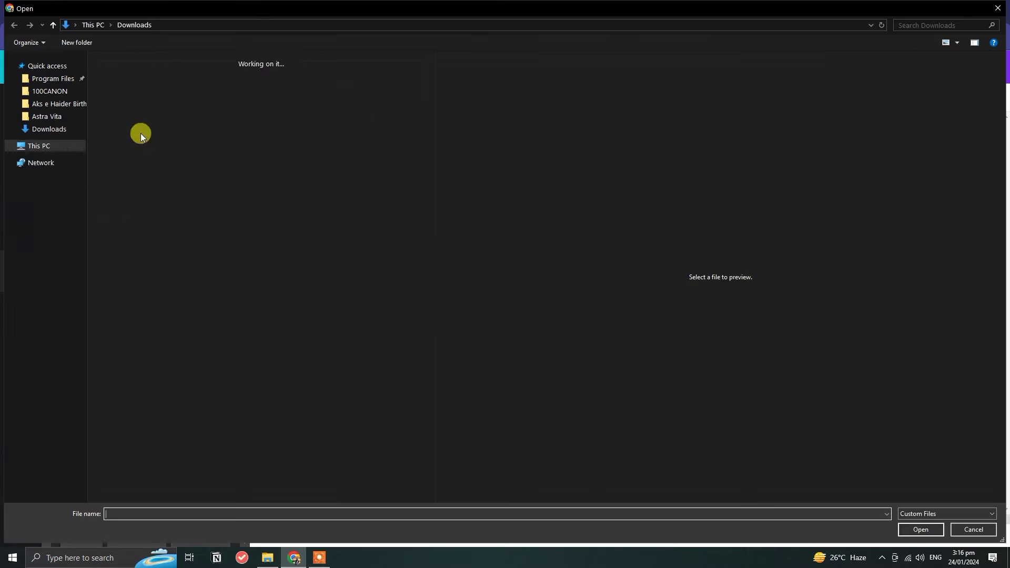
click(123, 110)
click(935, 529)
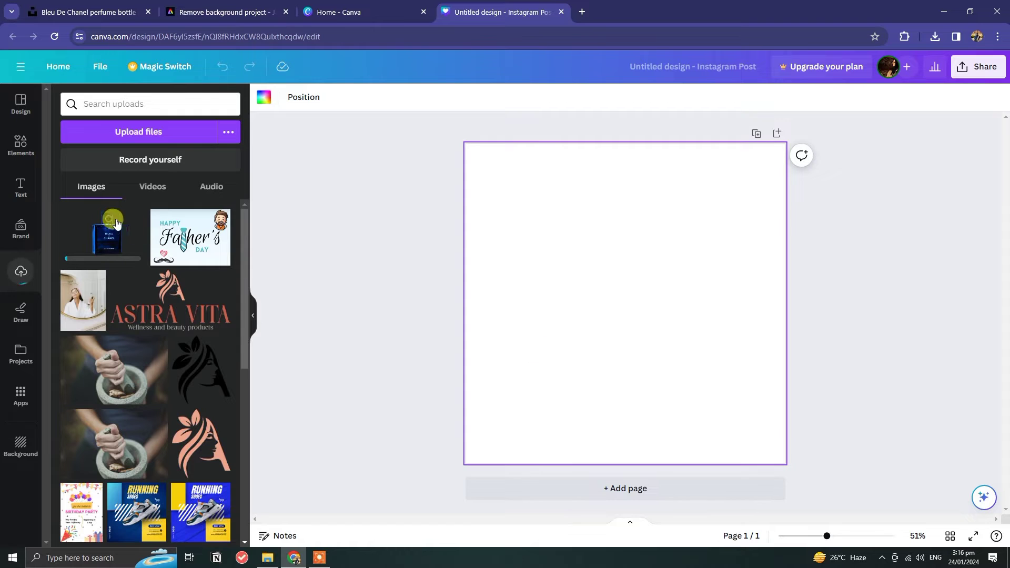
click(116, 224)
Search the elements library for "blue smoke"
click(20, 145)
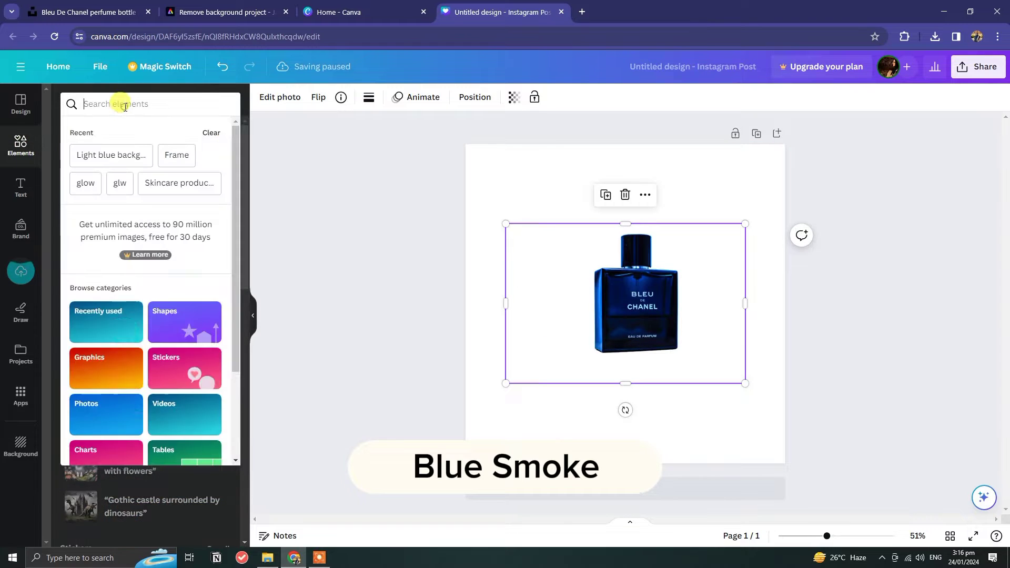
text(blu)
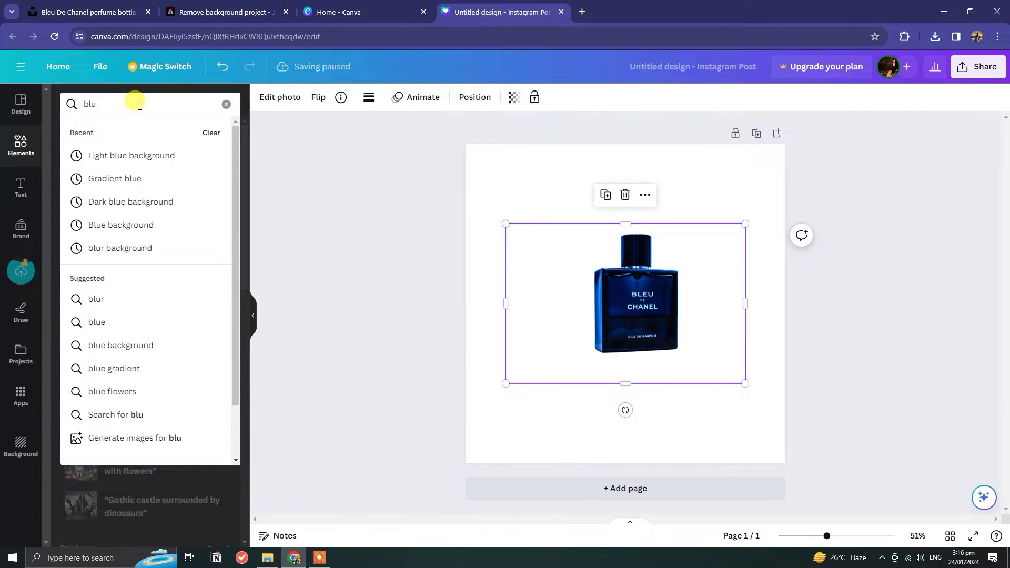
text(e smok)
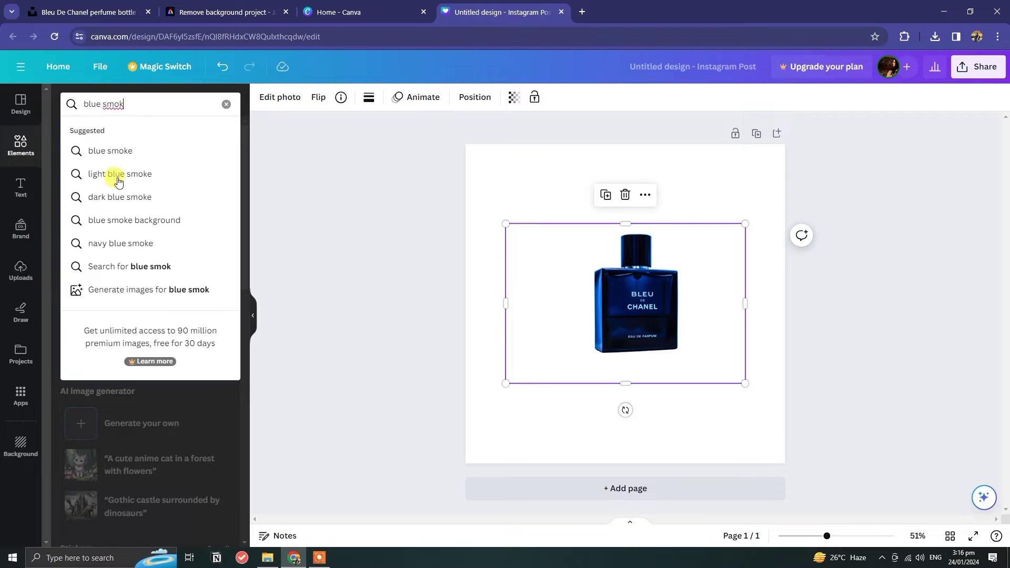
click(122, 154)
Crop the empty margins around the perfume bottle, then enlarge the bottle and center it on the page
drag(745, 304, 683, 304)
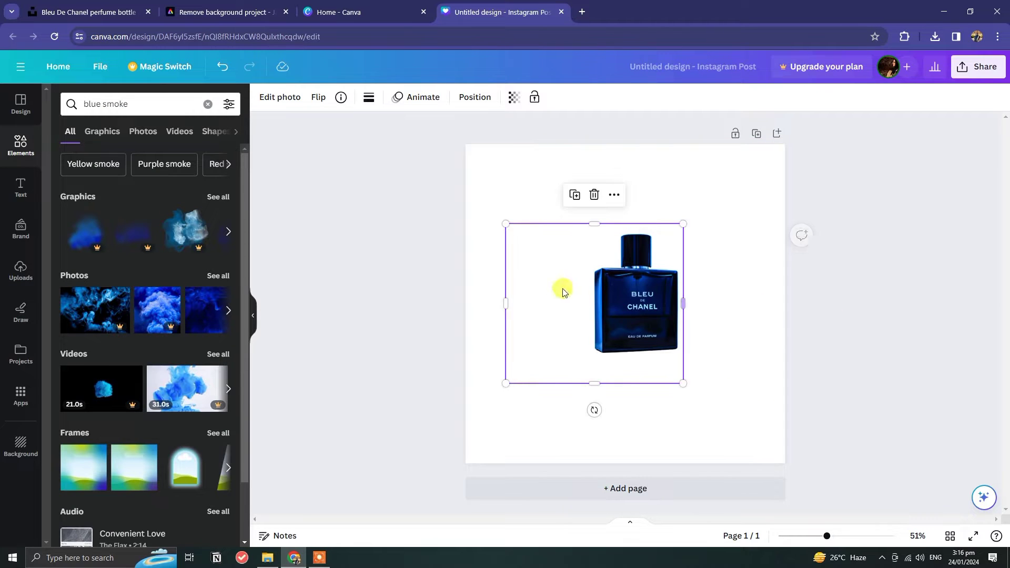
drag(505, 306, 587, 303)
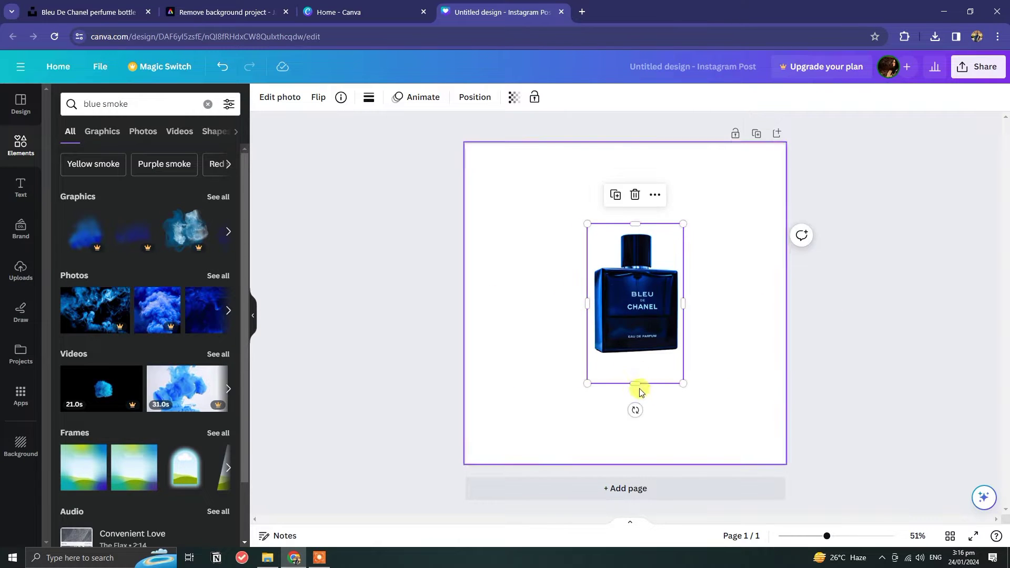
drag(635, 384, 557, 410)
drag(635, 346, 639, 333)
click(728, 345)
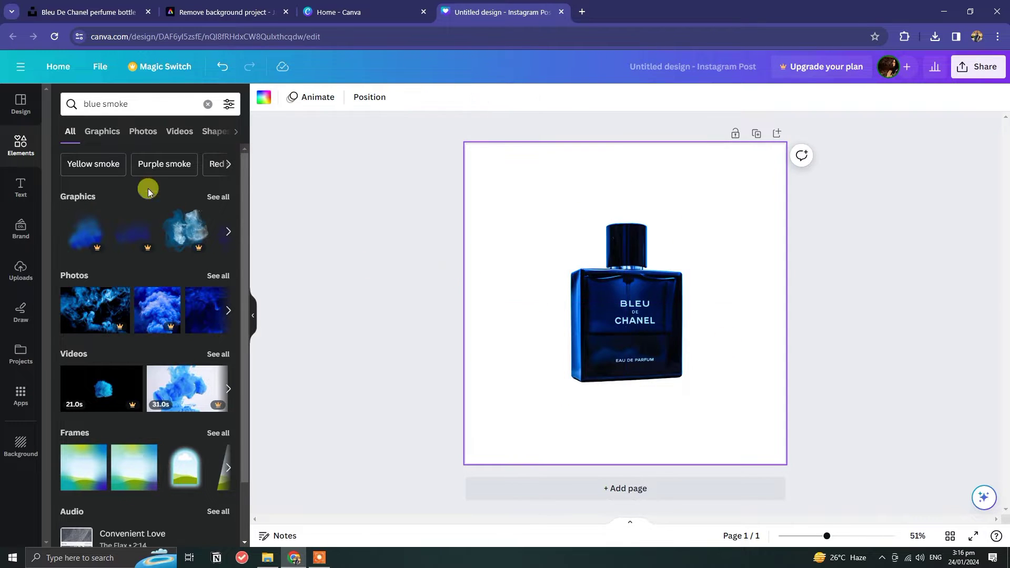
Try the glowing blue cloud from the graphics results as a backdrop behind the bottle, then delete it
click(98, 132)
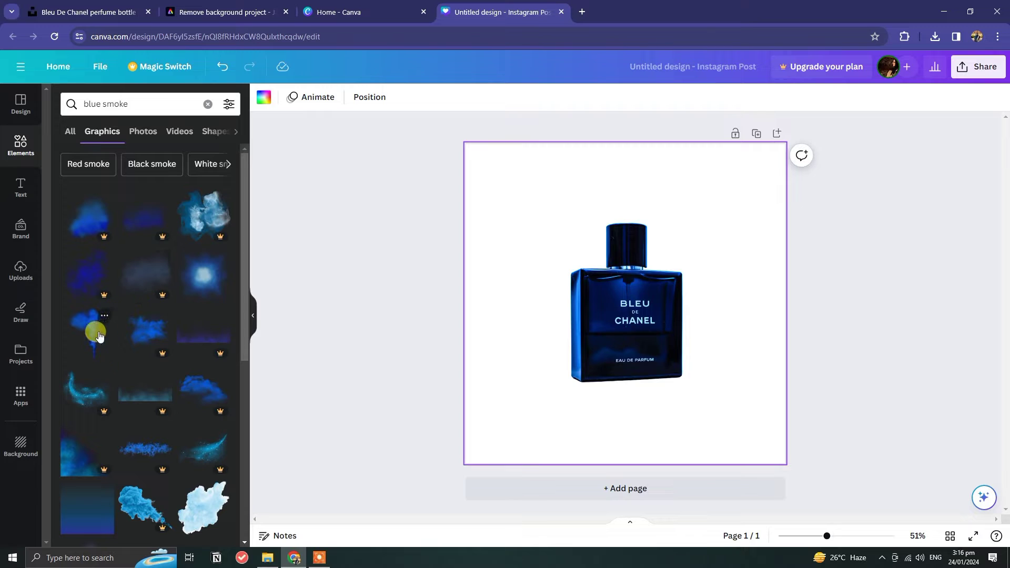
click(220, 283)
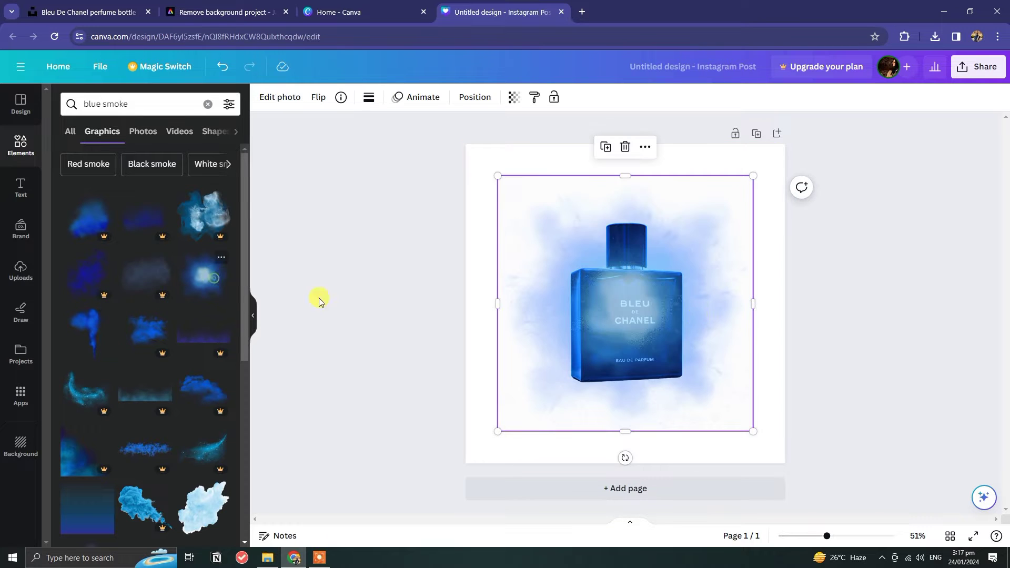
right_click(633, 299)
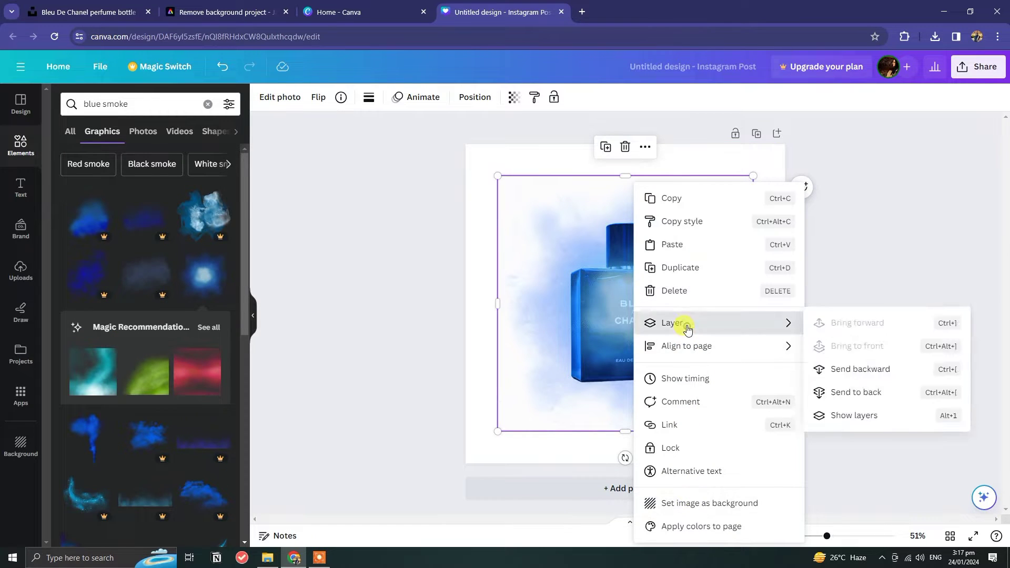
mouse_move(787, 324)
click(826, 393)
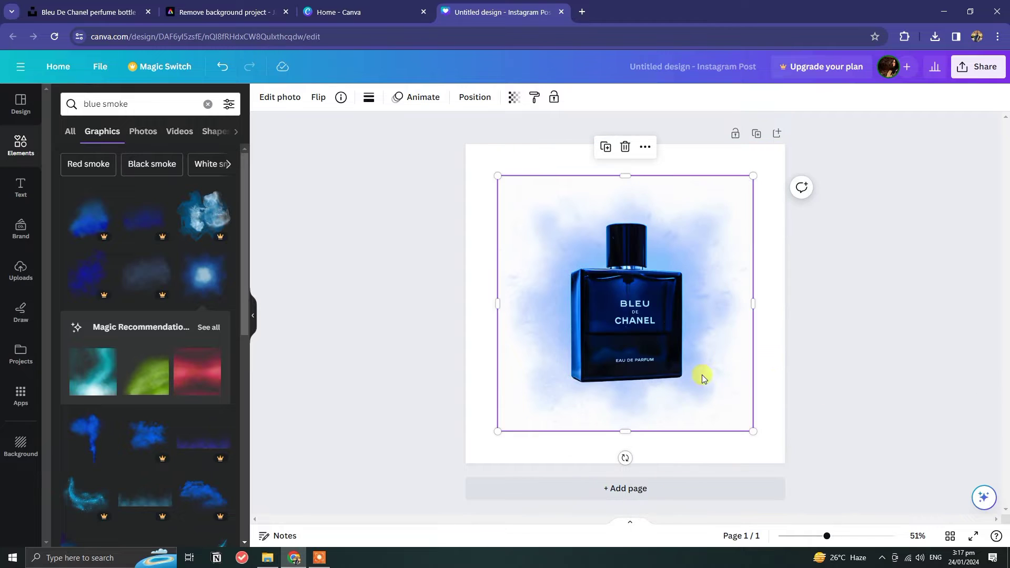
click(721, 447)
click(689, 374)
click(710, 369)
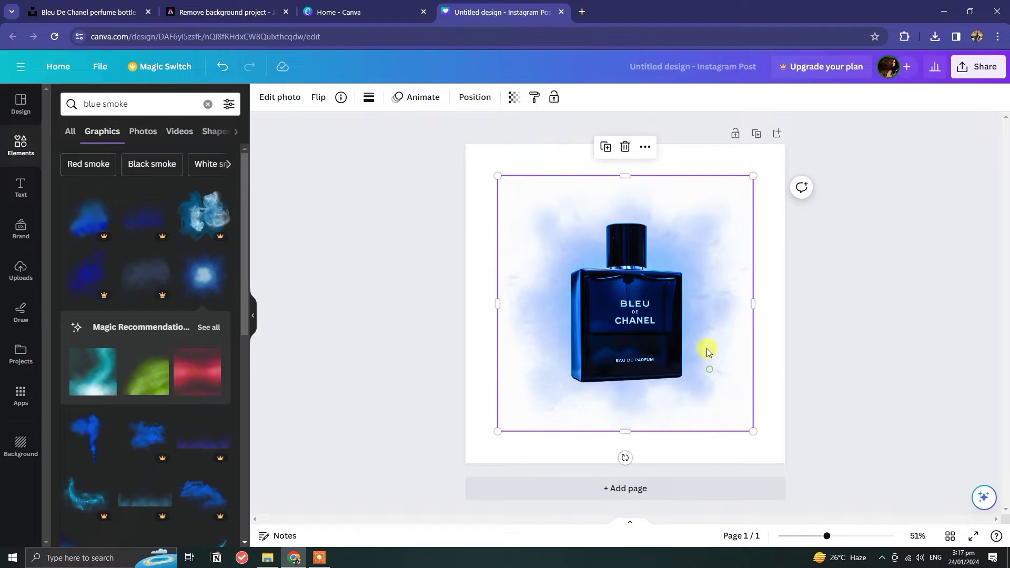
click(625, 147)
Browse further through the blue smoke graphics, try the light-blue wavy smoke illustration on the page, and delete it
scroll(126, 362, down, 6)
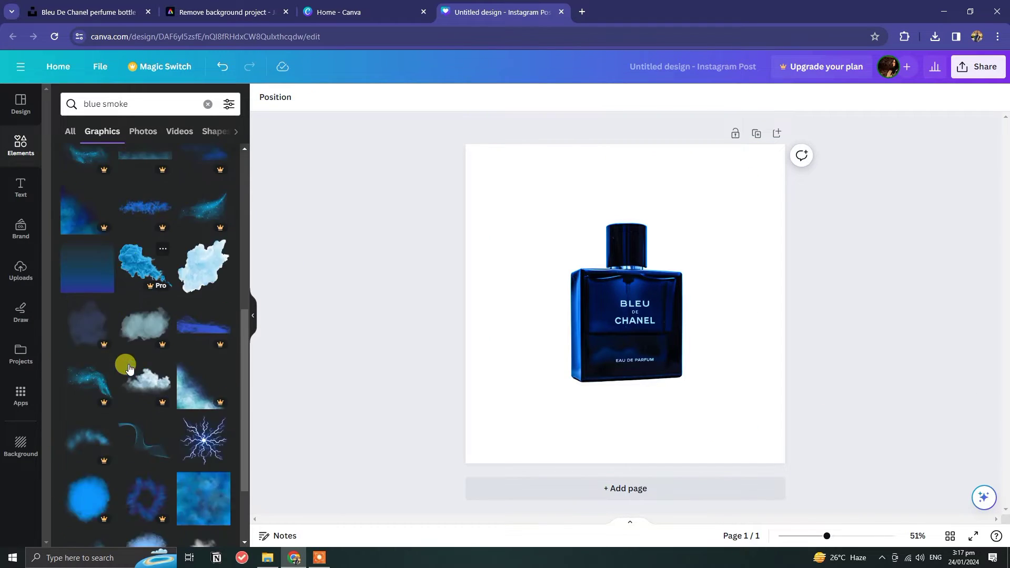
scroll(129, 368, down, 10)
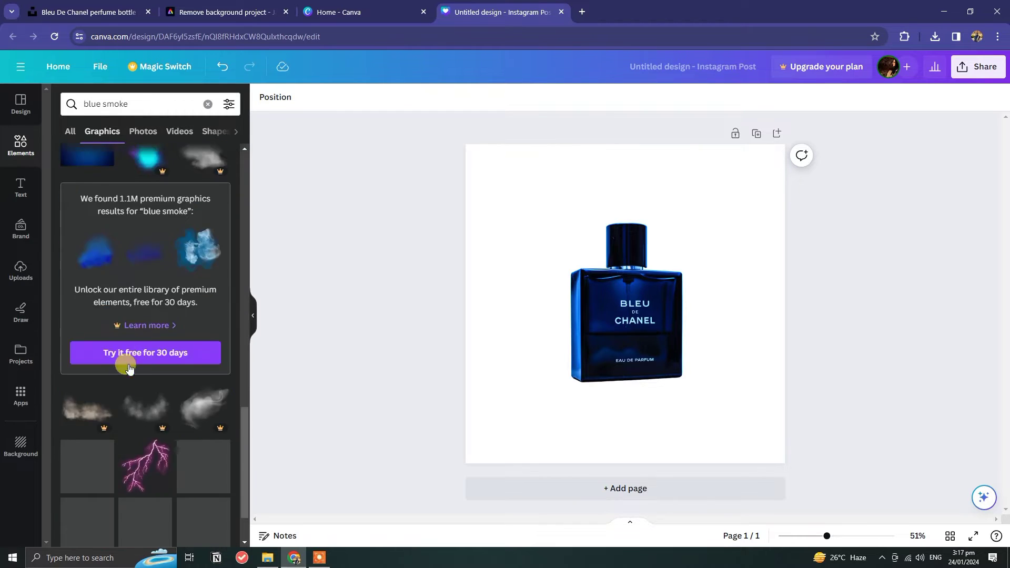
scroll(129, 368, down, 10)
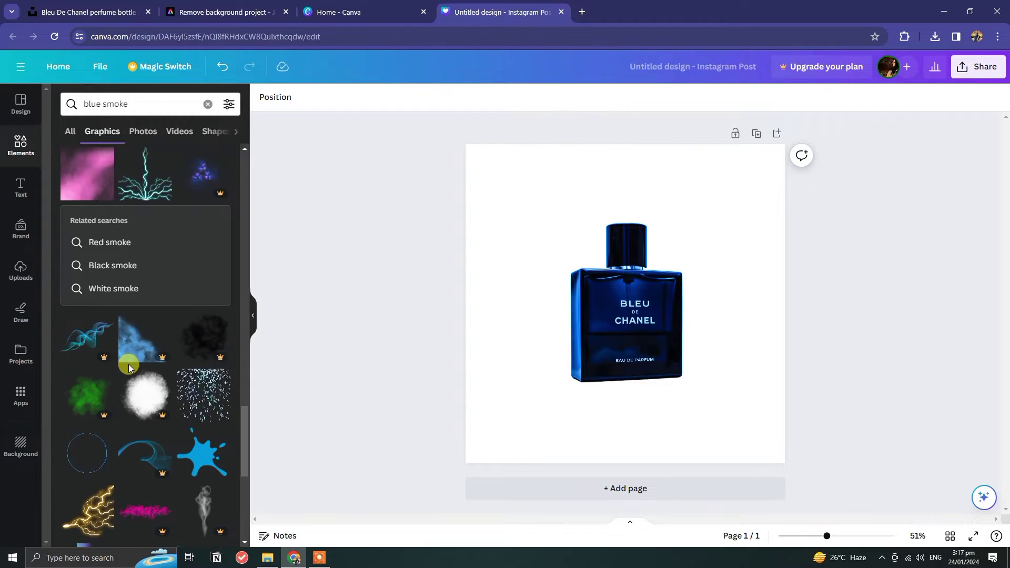
scroll(130, 371, down, 10)
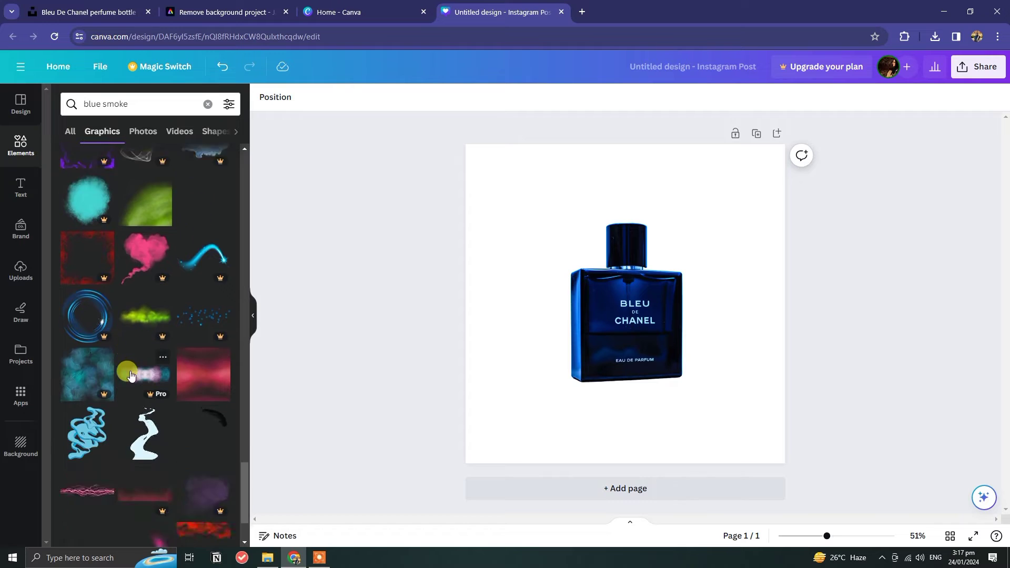
scroll(131, 371, up, 6)
click(86, 337)
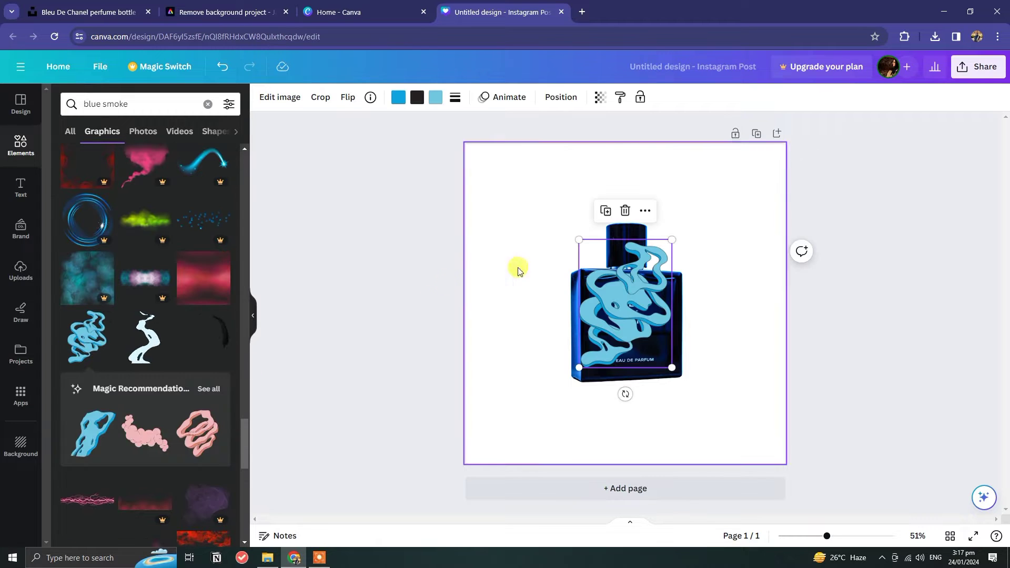
click(625, 210)
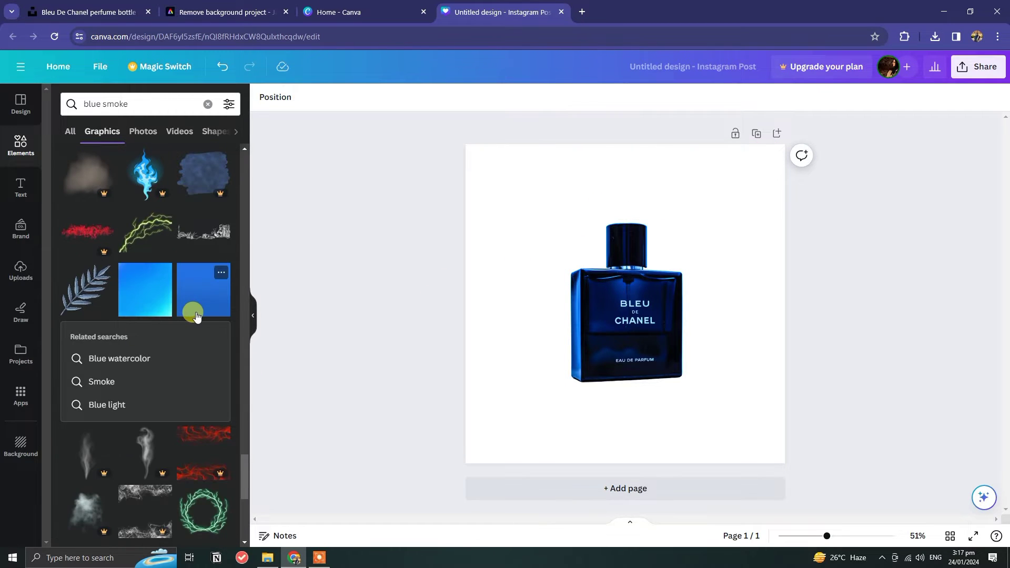
Add the free blue smoke plume graphic to the page and crop off its narrow lower trail
scroll(199, 311, up, 3)
scroll(201, 311, up, 5)
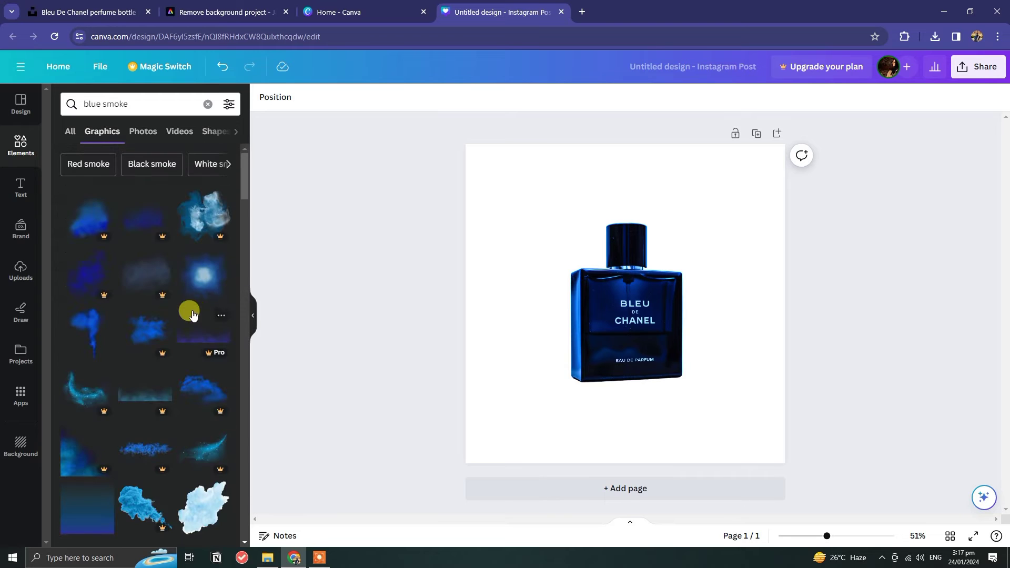
click(110, 319)
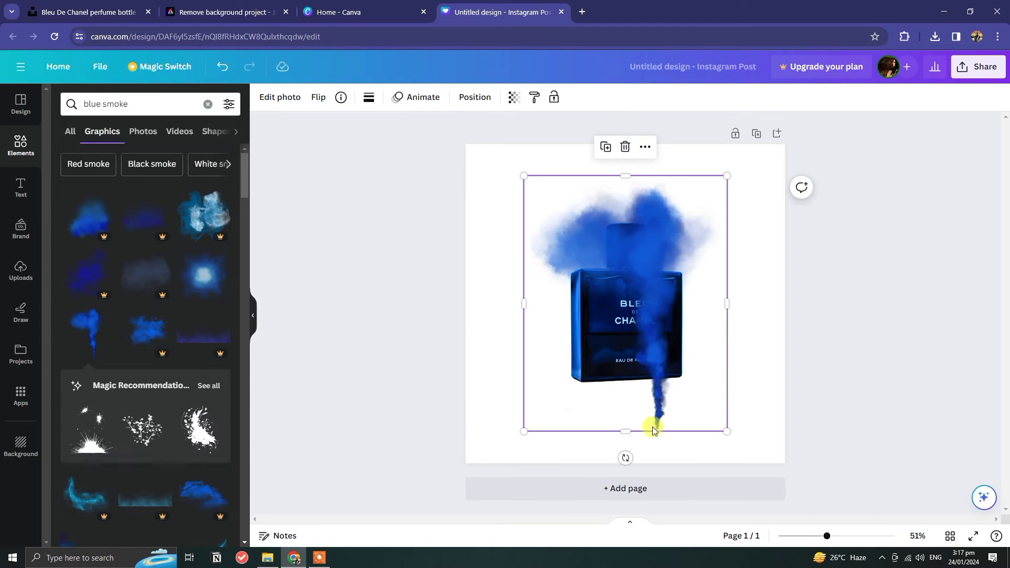
drag(626, 430, 622, 296)
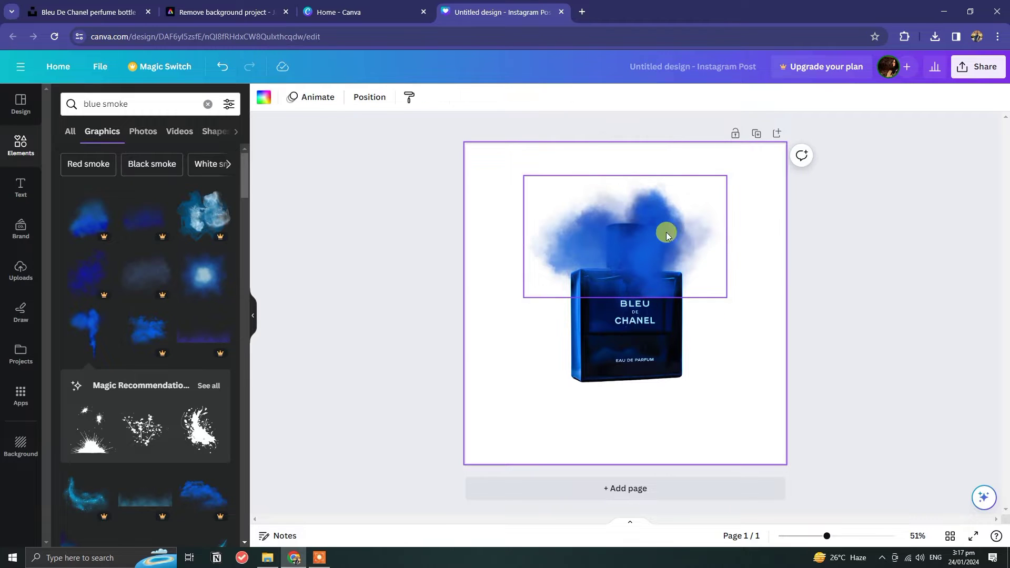
Move the cropped smoke down over the bottle and send it to the back layer
drag(667, 230, 658, 286)
right_click(662, 296)
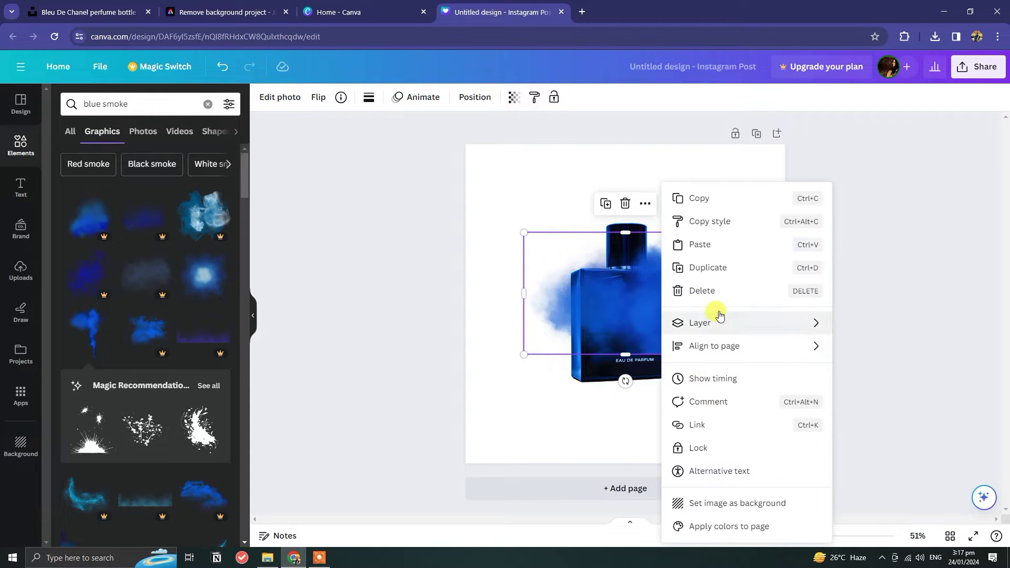
mouse_move(719, 322)
click(868, 392)
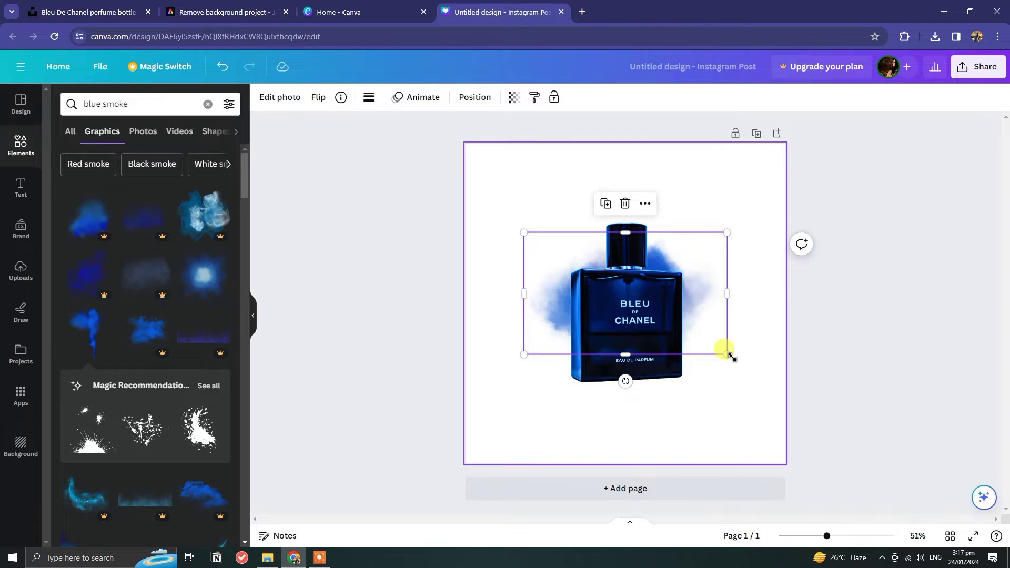
Rotate the smoke diagonally, enlarge it, and position it so it spreads around the bottle's upper left and right side
drag(623, 379, 631, 376)
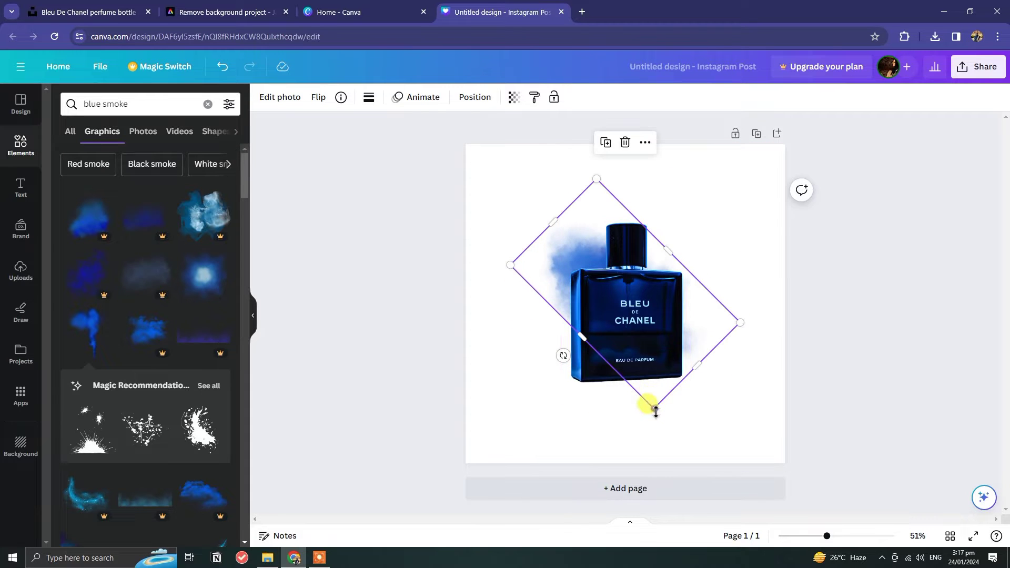
drag(656, 411, 674, 480)
drag(662, 395, 652, 351)
click(554, 430)
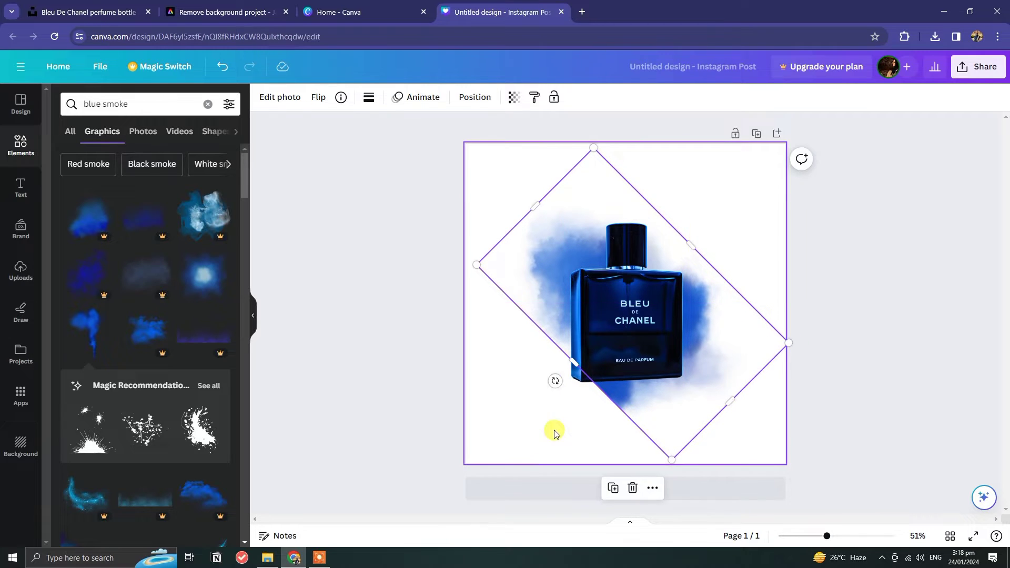
click(632, 392)
drag(665, 454, 649, 533)
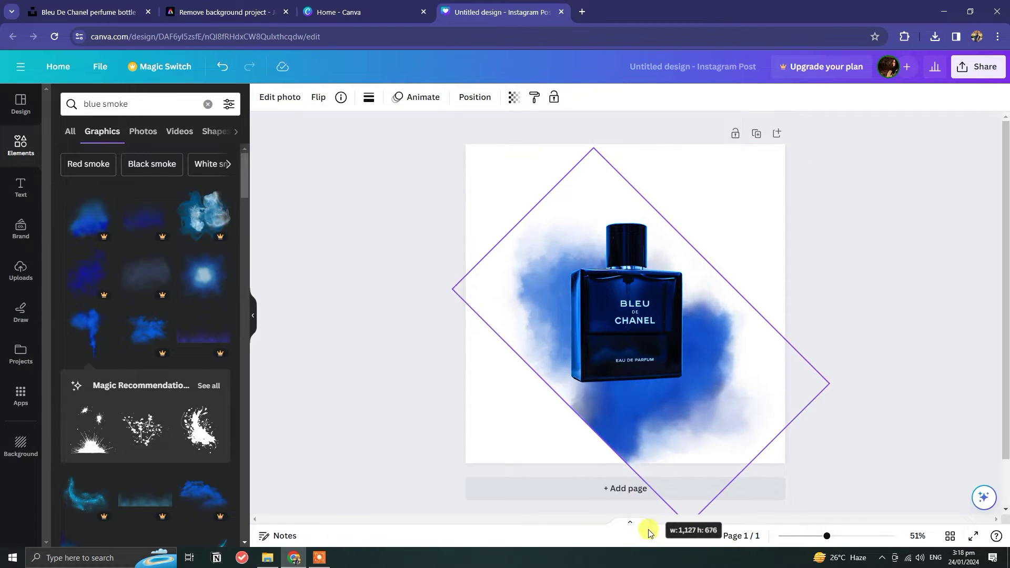
drag(609, 428, 625, 361)
drag(822, 314, 760, 293)
drag(704, 240, 739, 273)
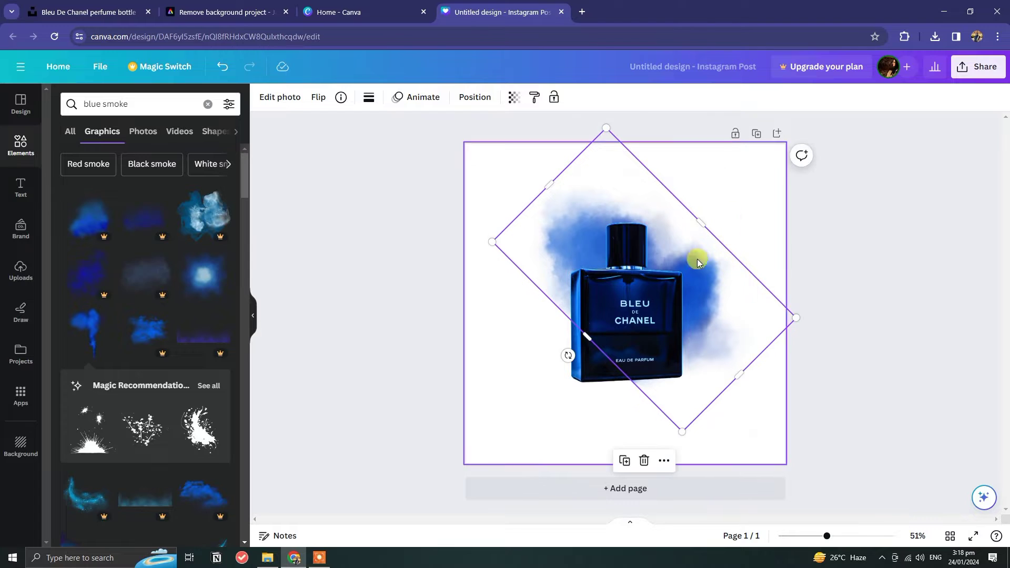
Duplicate the smoke graphic, then rotate and move the copy to cover the bottle's left side and base
click(629, 465)
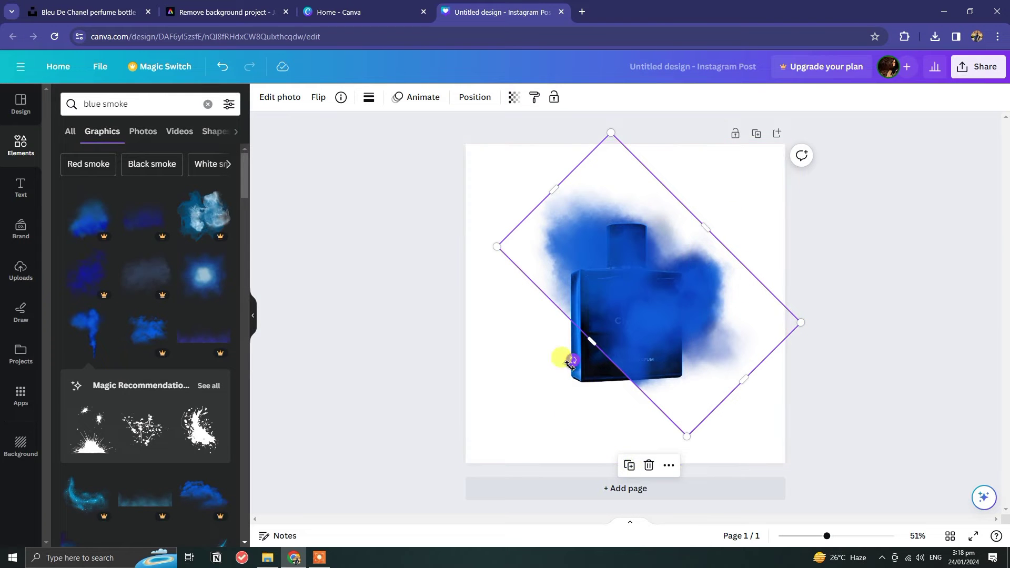
drag(571, 362, 746, 235)
drag(654, 284, 591, 320)
Send the duplicated smoke to the back so it sits behind the bottle, and deselect it
right_click(591, 320)
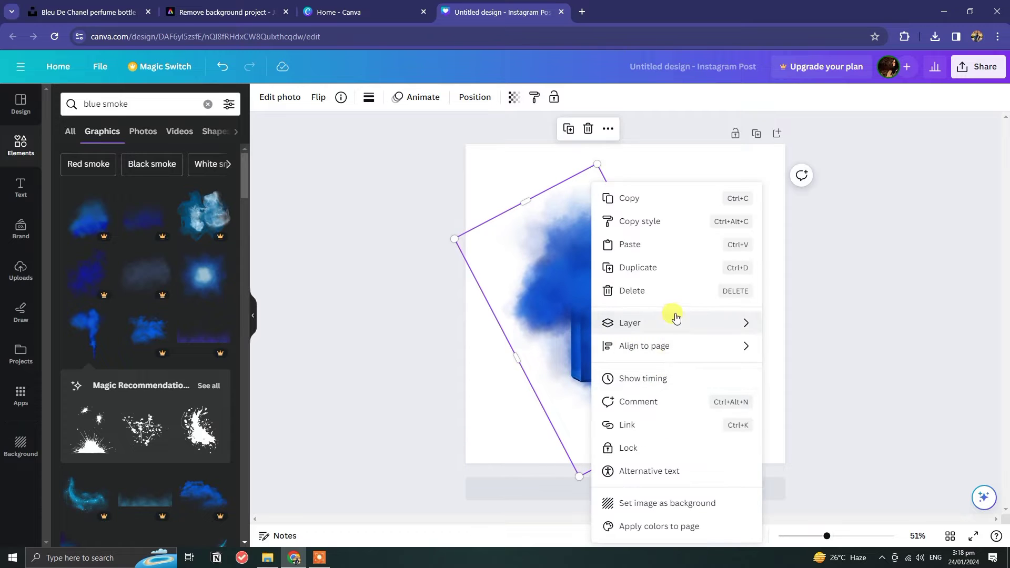
mouse_move(677, 319)
click(779, 393)
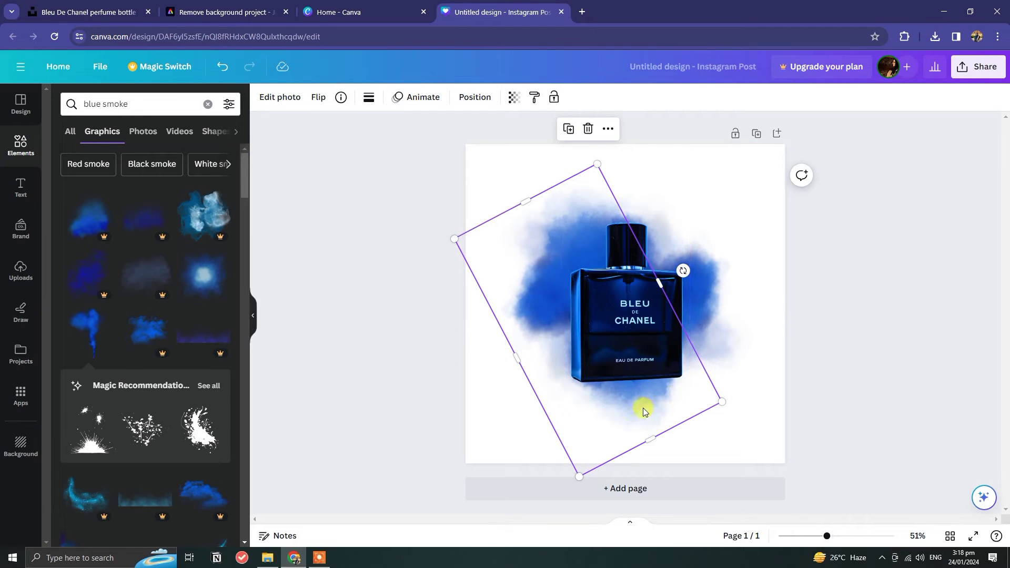
click(397, 153)
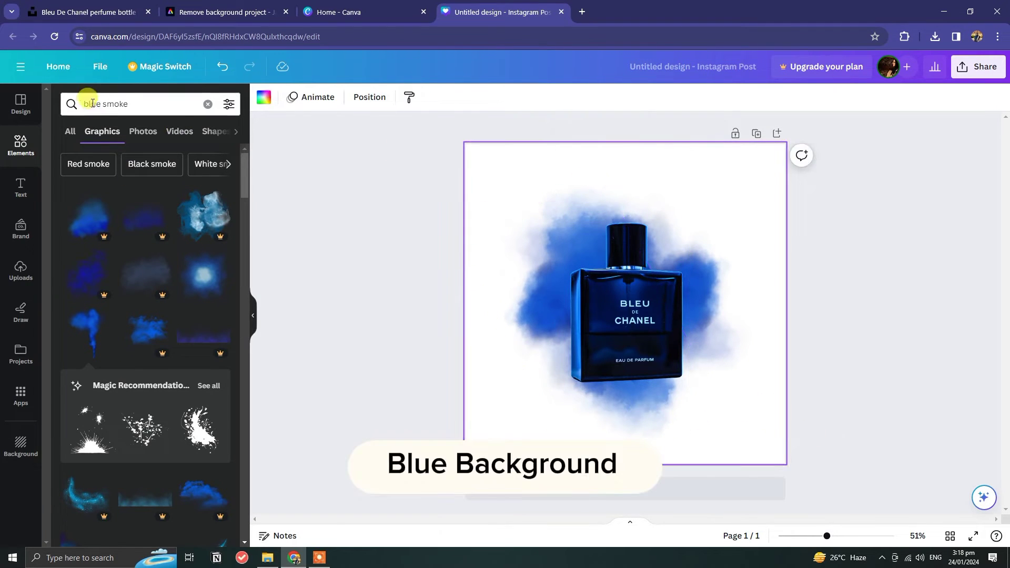
Search the graphics library for "Dark blue background"
drag(140, 105, 107, 105)
key(BackSpace)
text(bac)
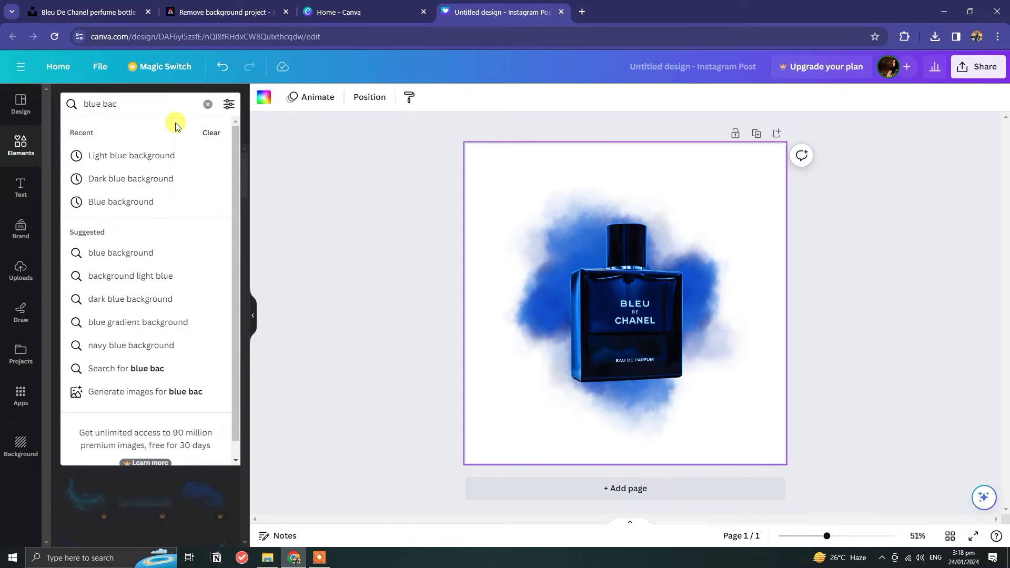
click(153, 178)
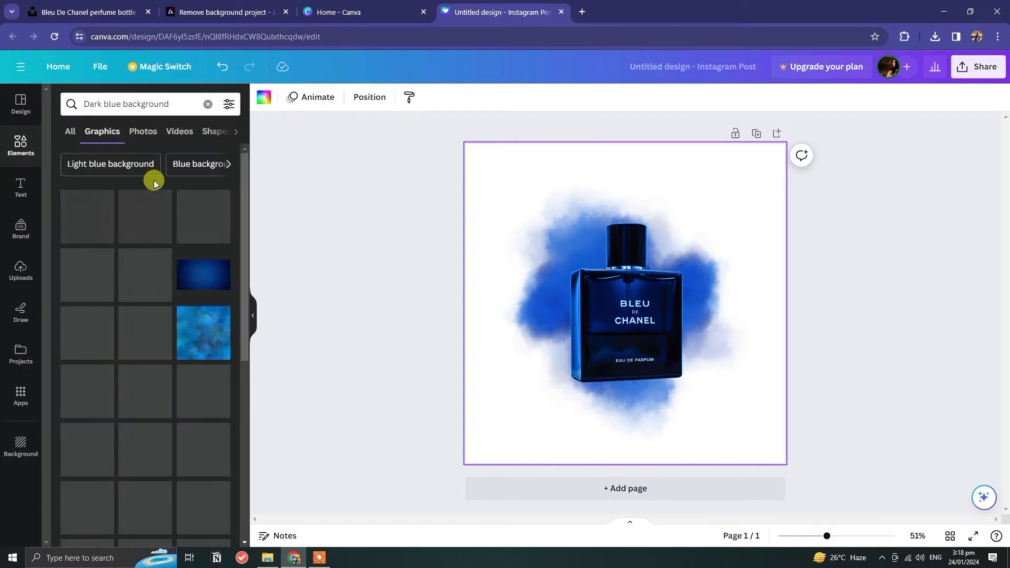
Add the plain blue radial gradient image and set it as the page background behind the bottle and smoke
click(203, 274)
right_click(605, 262)
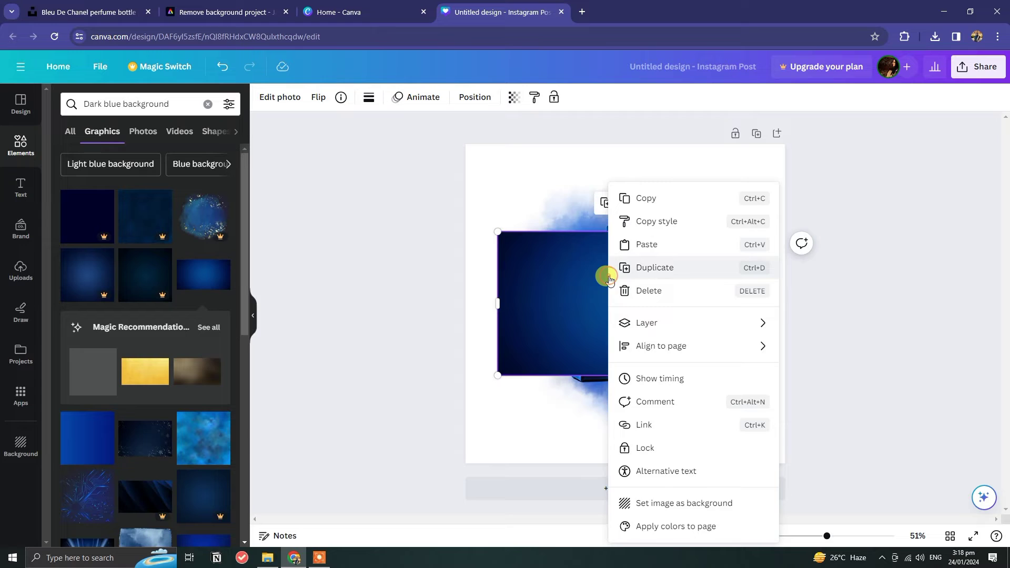
click(665, 501)
click(750, 320)
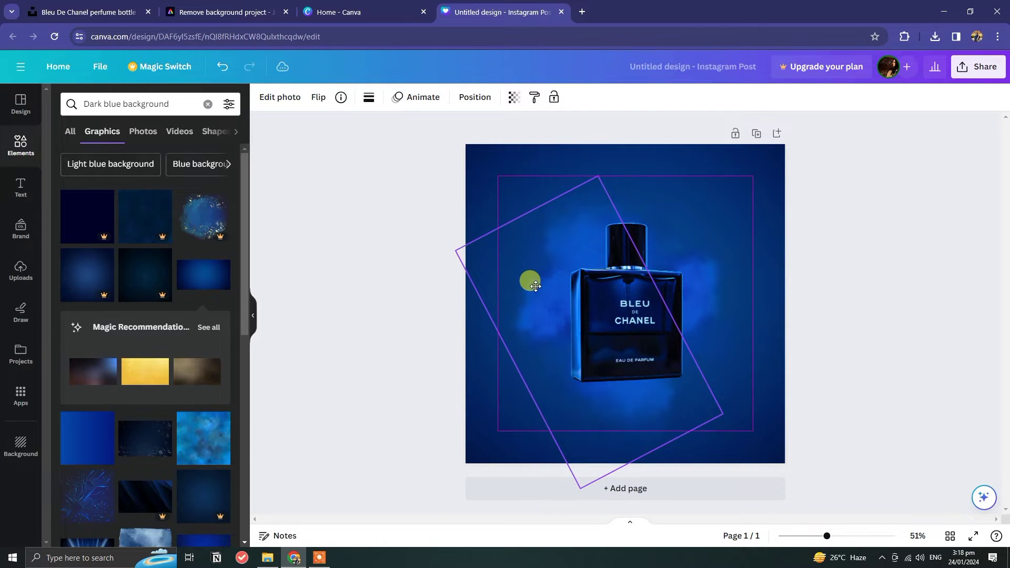
click(399, 336)
click(475, 420)
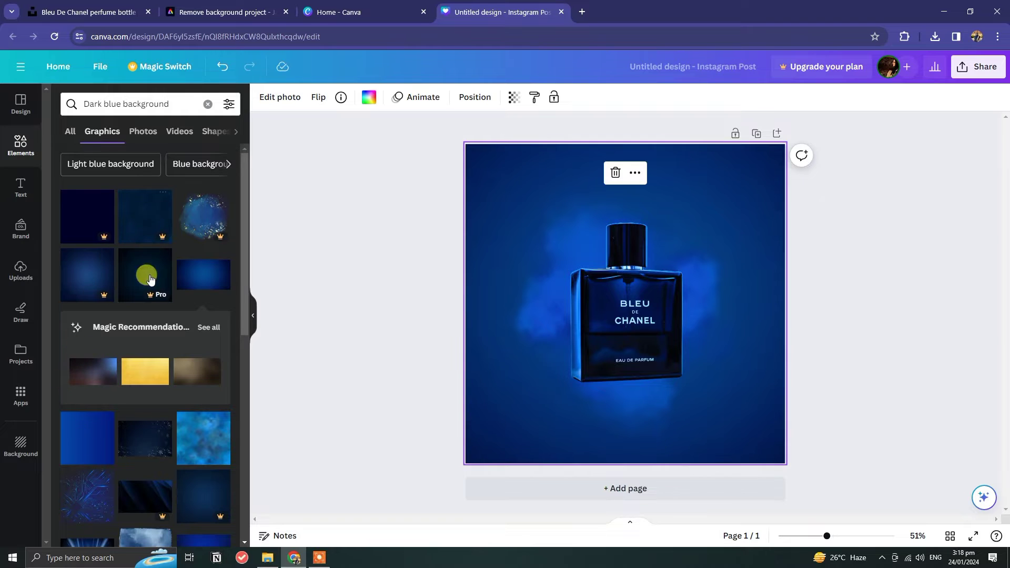
Add the black background with the blue spotlight from above and enlarge it to cover the whole page
scroll(149, 278, down, 5)
right_click(594, 243)
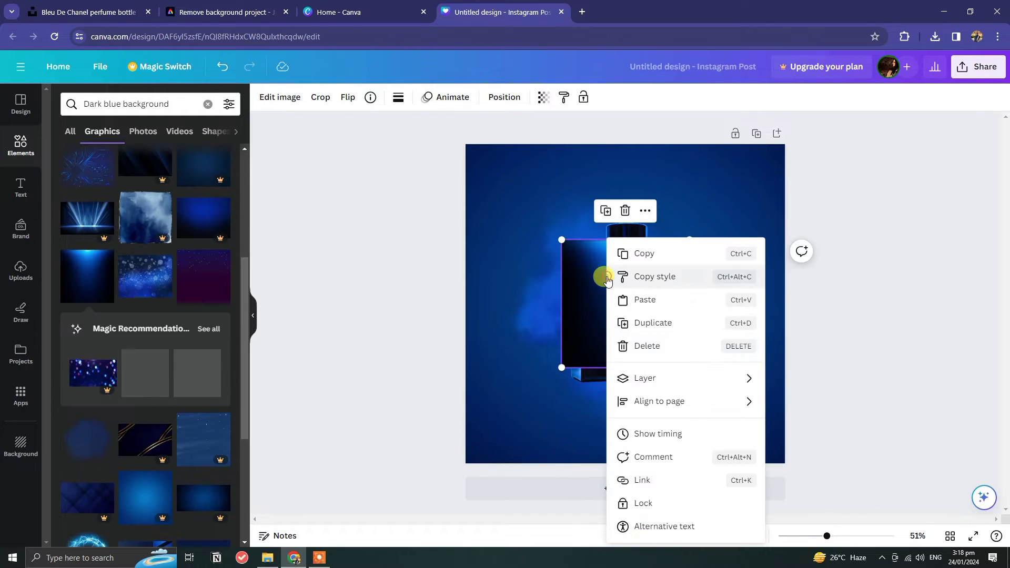
click(578, 292)
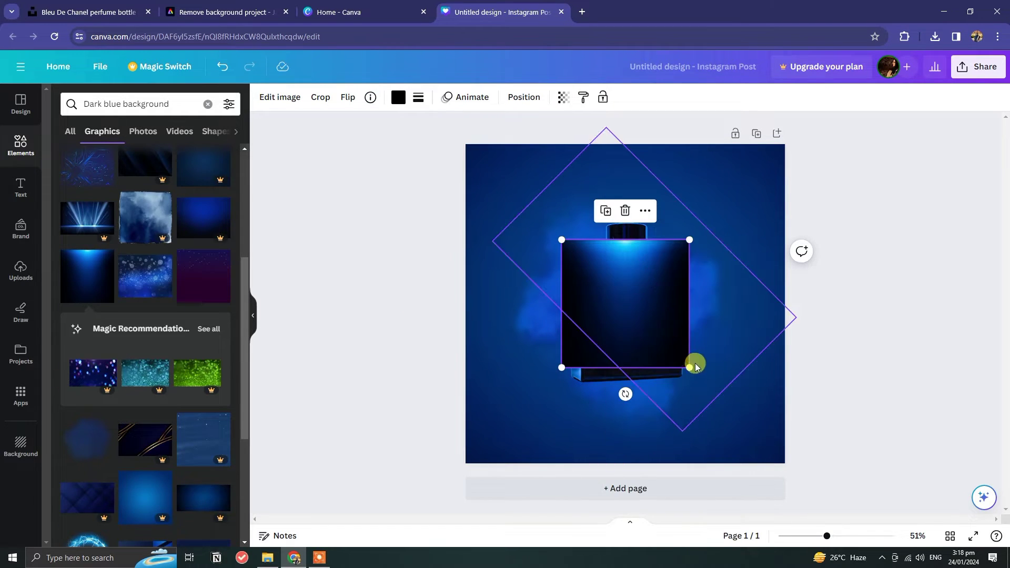
drag(689, 368, 831, 510)
drag(726, 419, 597, 314)
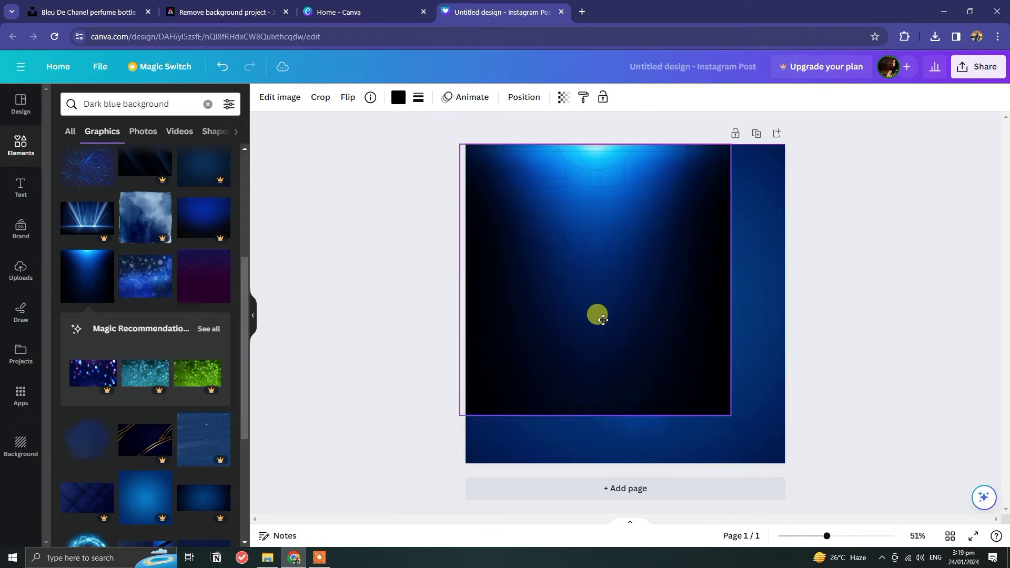
drag(735, 415, 784, 462)
Send the blue spotlight image behind the bottle and smoke and adjust its placement over the page
right_click(675, 305)
mouse_move(763, 378)
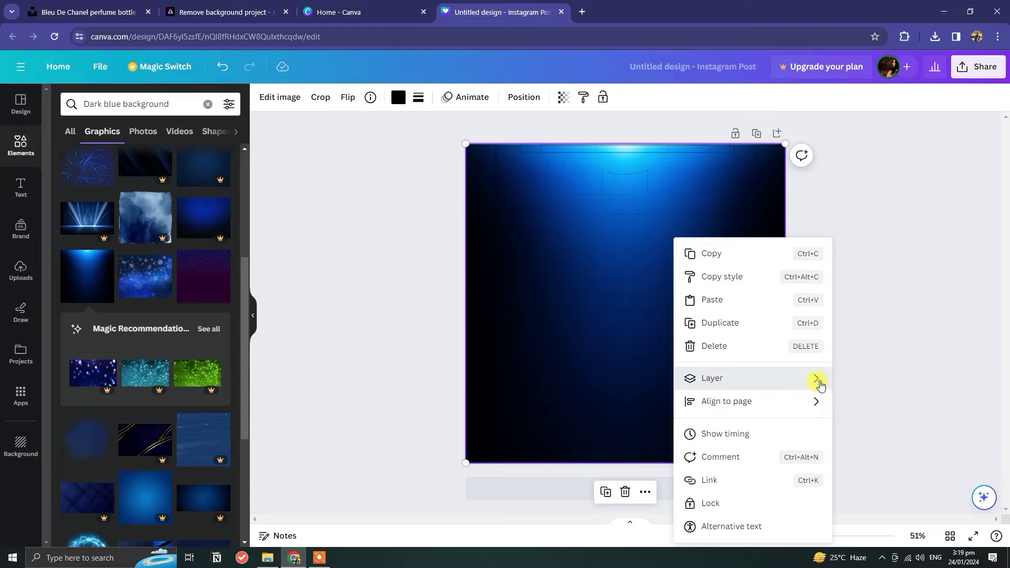
click(877, 448)
drag(717, 208, 718, 195)
drag(788, 456, 736, 450)
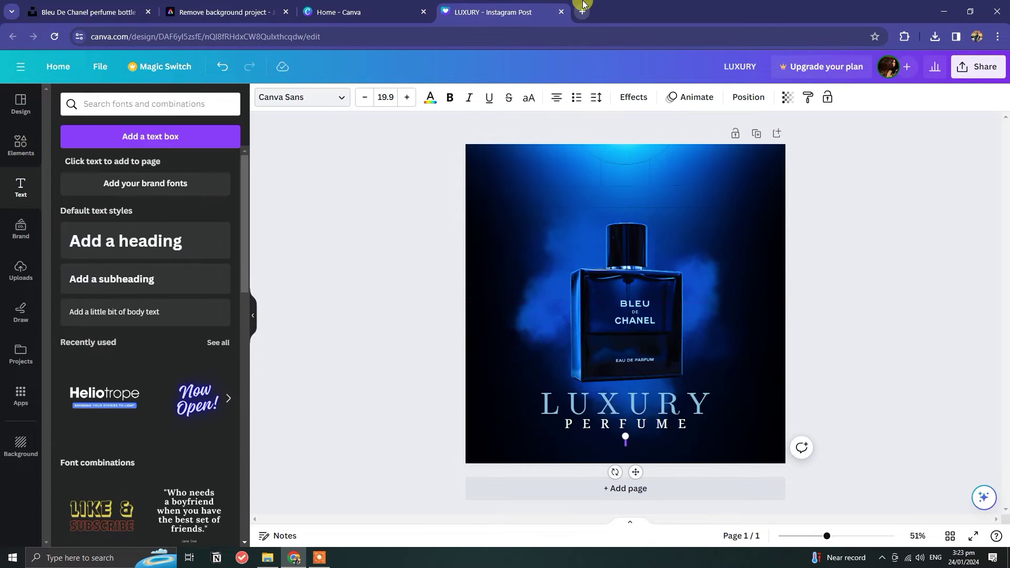
Search Google for "lorem ipsum text" in a new browser tab and open the lipsum.com site
click(581, 12)
click(393, 33)
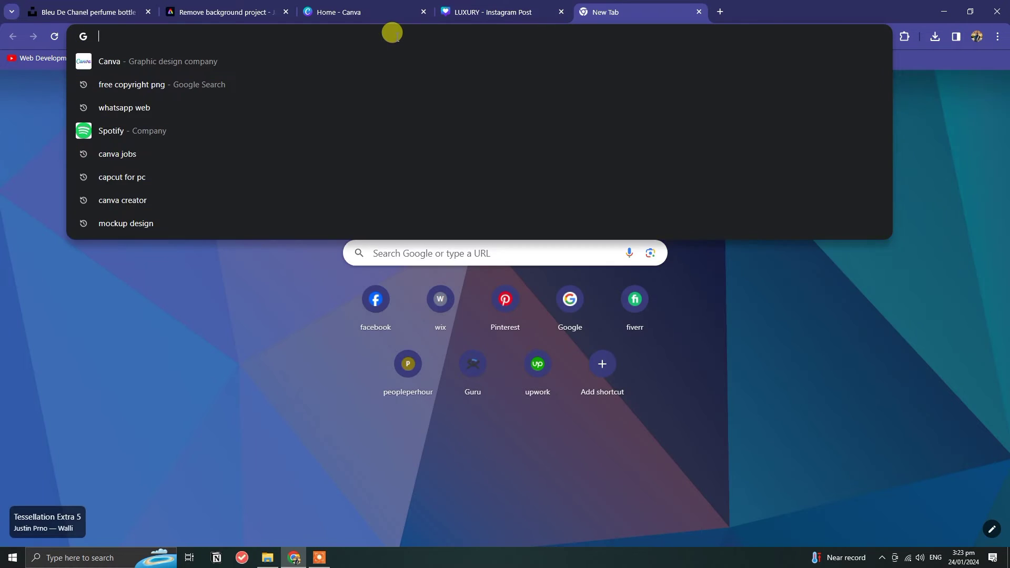
text(lrem)
key(Down)
key(Return)
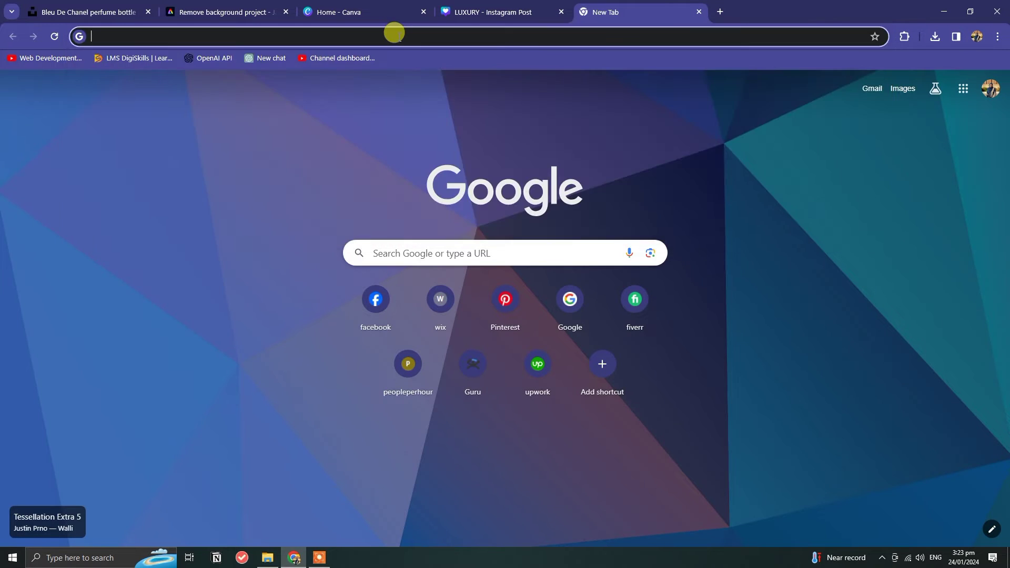
click(992, 86)
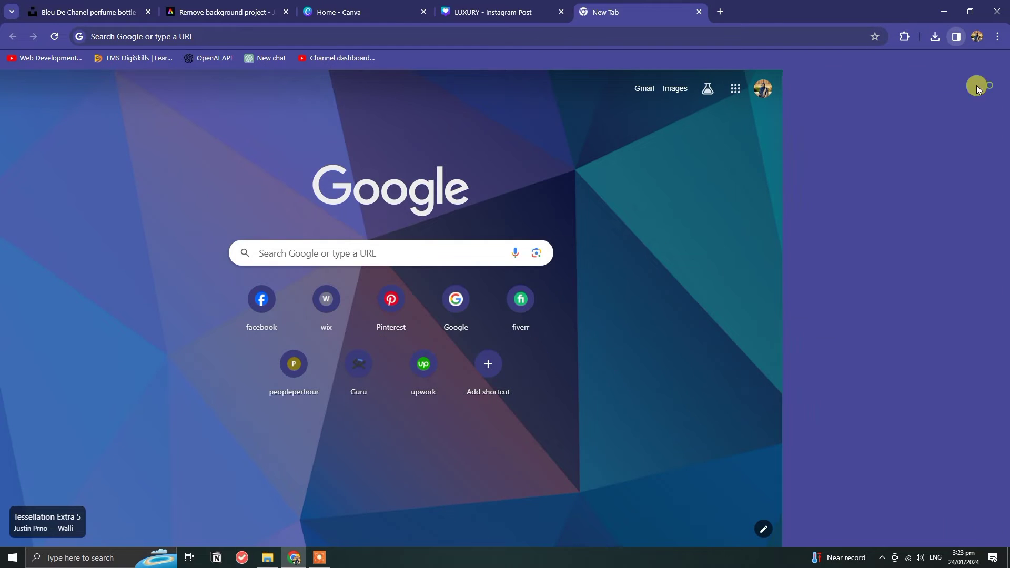
click(361, 37)
text(lorem)
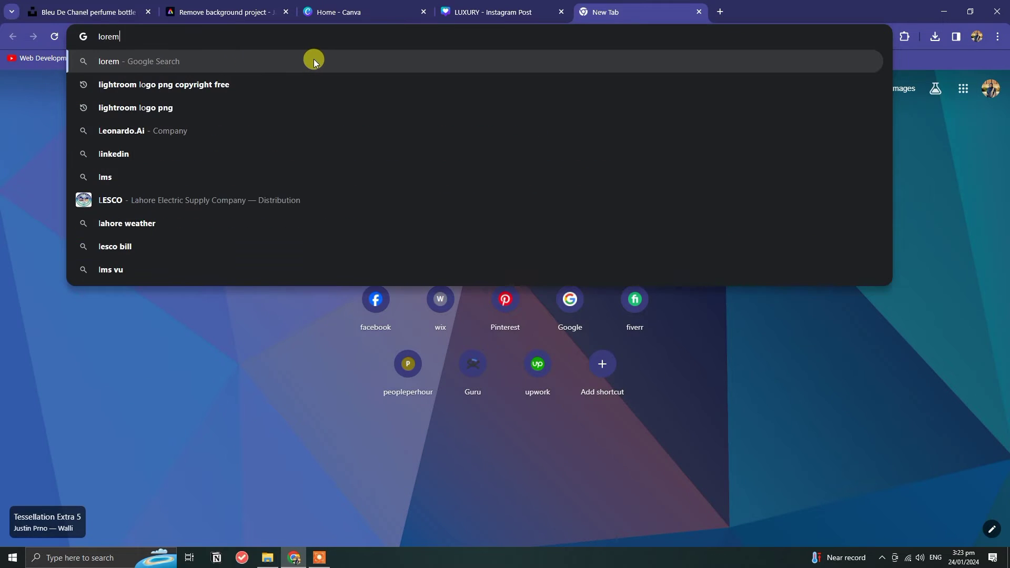
click(129, 107)
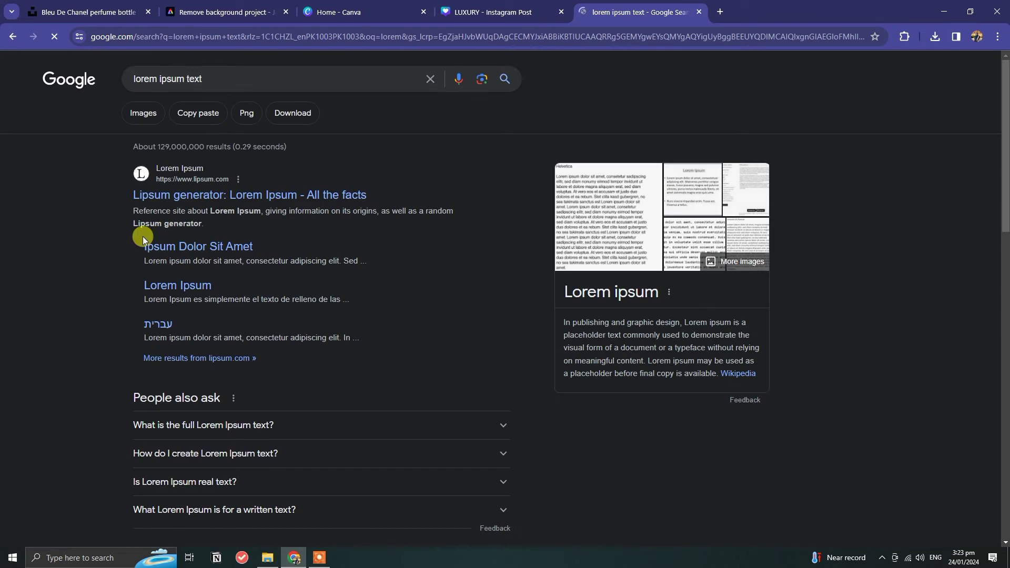
click(179, 181)
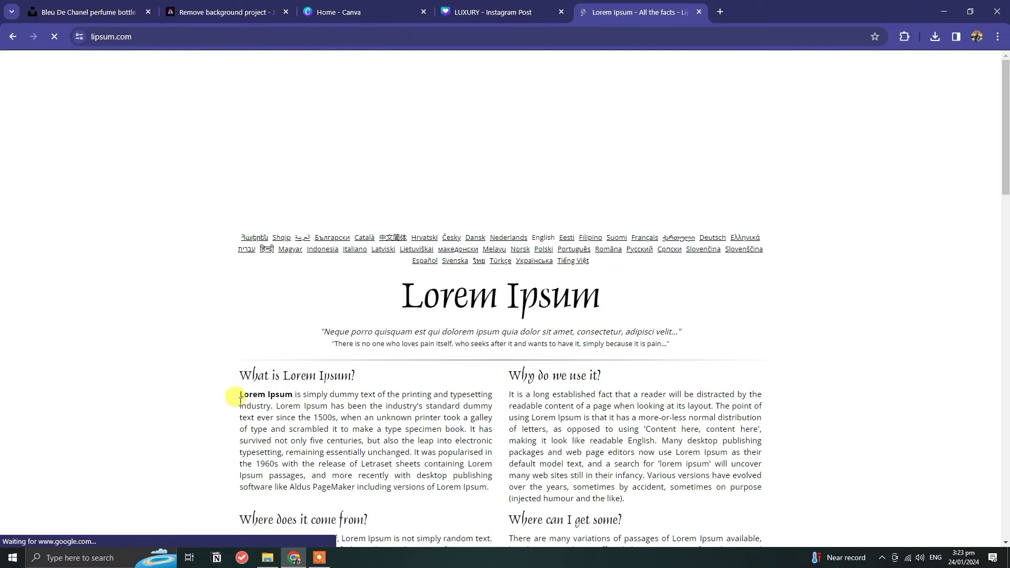
Copy the phrase "simply dummy text of the printing and typesetting" from the What is Lorem Ipsum paragraph
drag(295, 391, 417, 392)
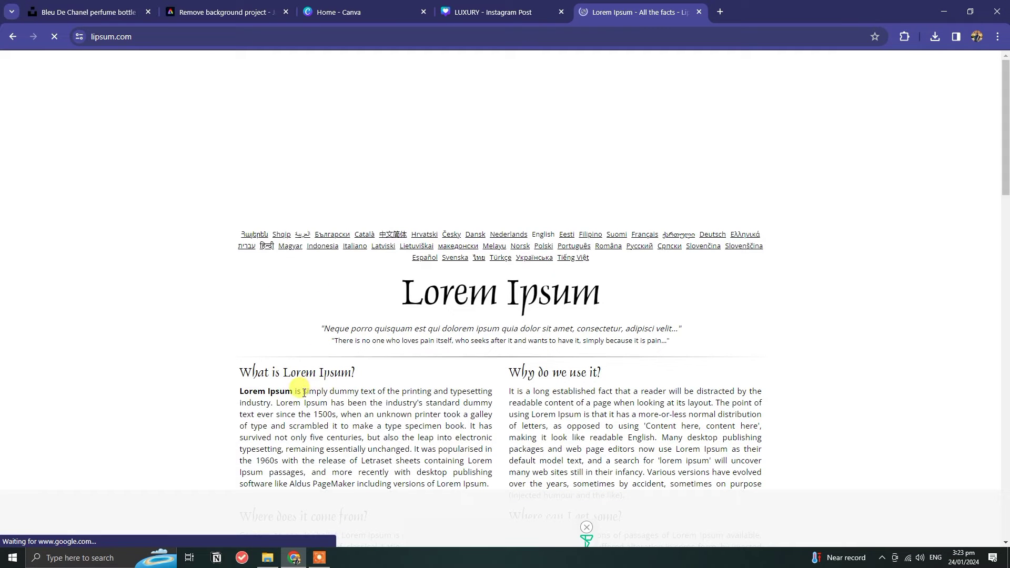
drag(480, 392, 490, 389)
key(ctrl+c)
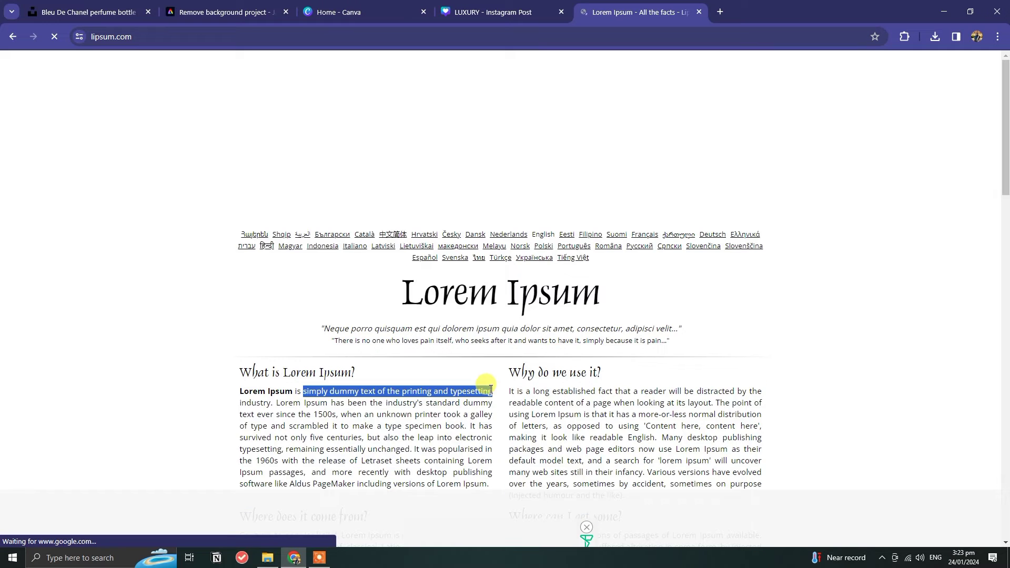
Return to the Canva design, add a body text box and paste the copied placeholder phrase into it
click(330, 6)
key(ctrl+Tab)
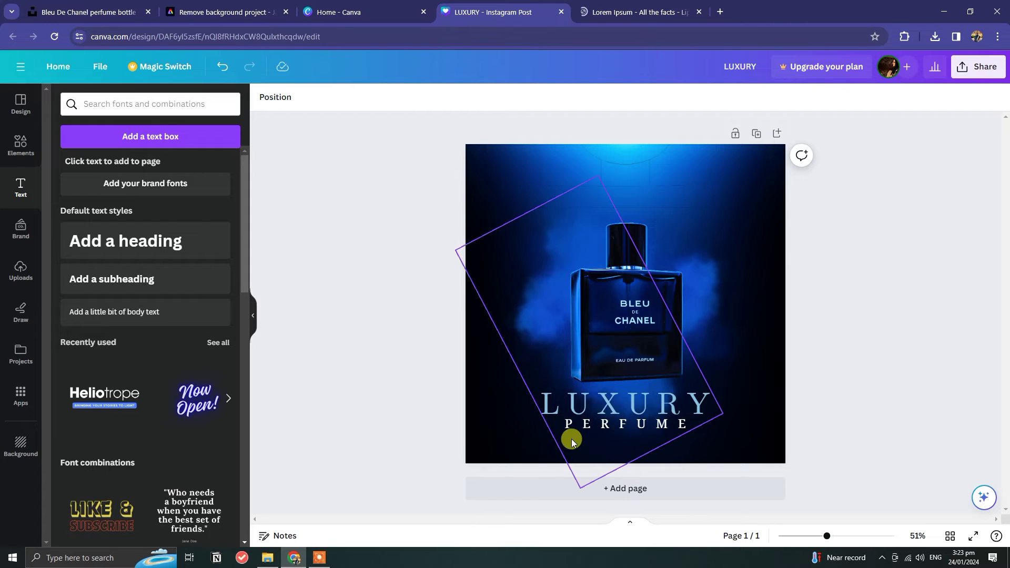
click(114, 311)
click(613, 301)
key(ctrl+v)
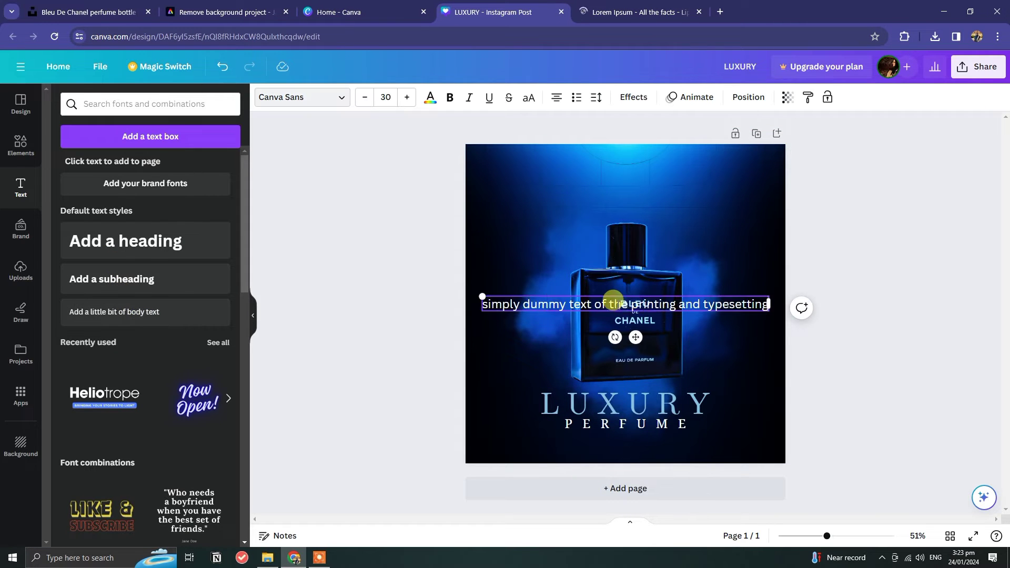
Move the placeholder line beneath the word PERFUME and shrink it to font size 16.2
drag(638, 333, 632, 458)
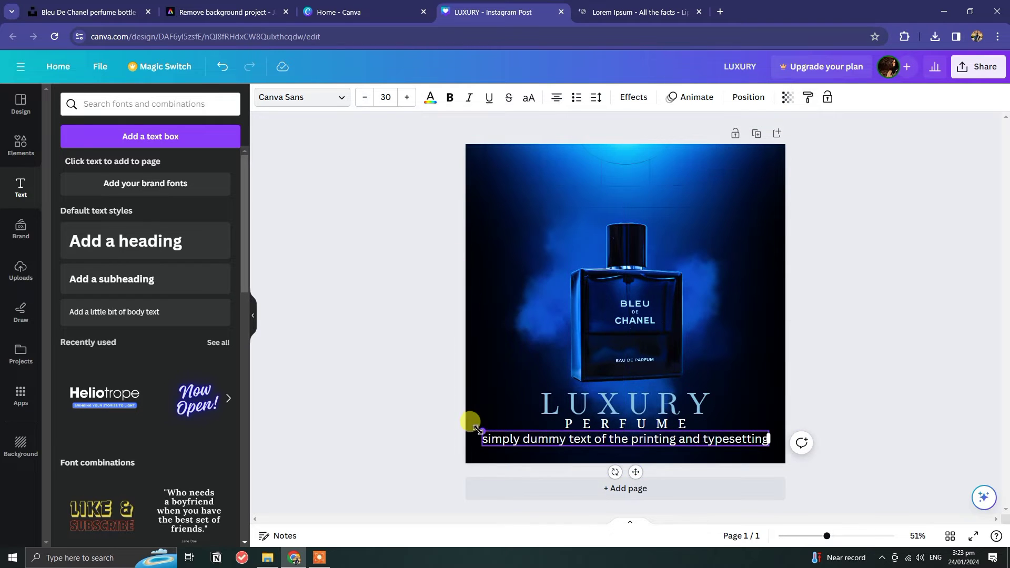
drag(473, 424, 613, 446)
drag(702, 466, 638, 462)
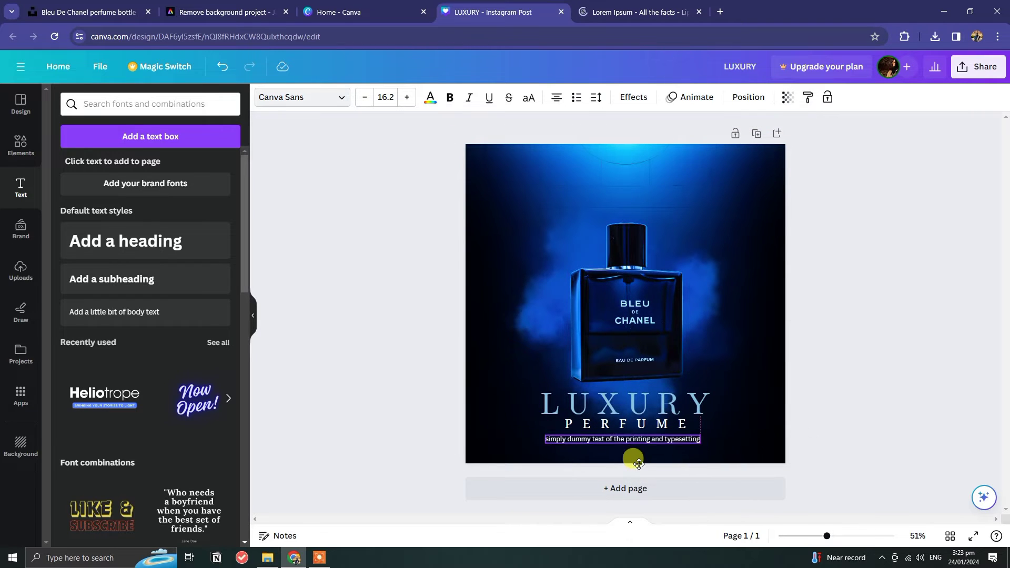
Shrink the PERFUME text to font size 25.3 and reposition it centrally between LUXURY and the placeholder line
click(556, 418)
drag(577, 424, 598, 427)
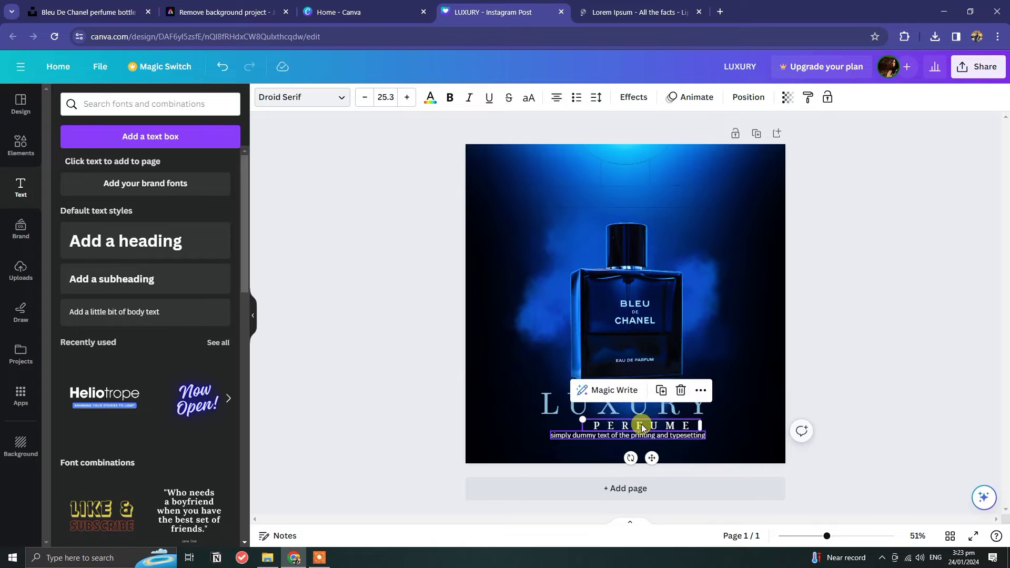
drag(643, 458, 636, 451)
Set the LUXURY title's letter spacing to 598, reduce its font size to 68.1 and recenter it under the bottle
click(587, 404)
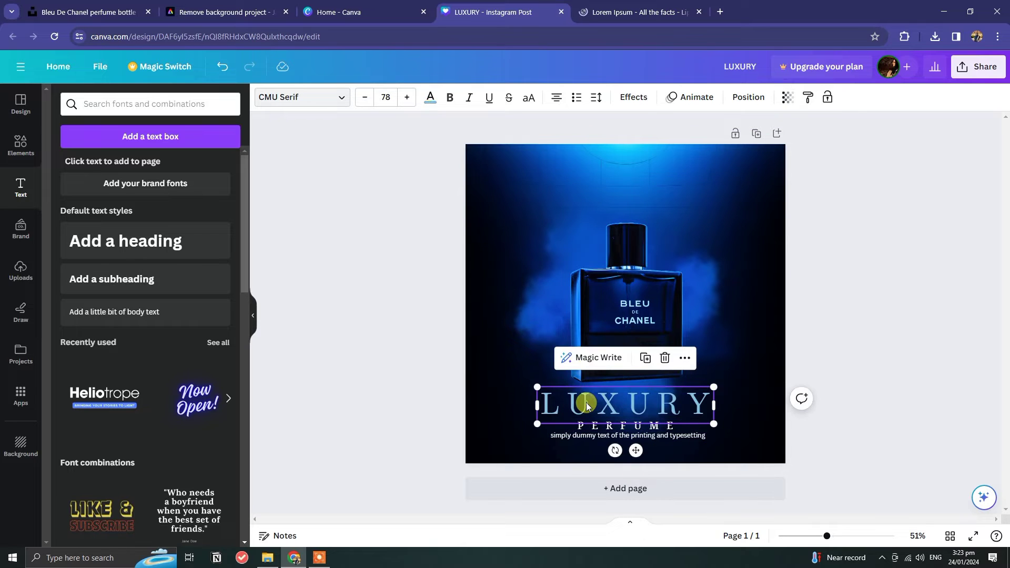
click(603, 105)
drag(655, 142, 705, 143)
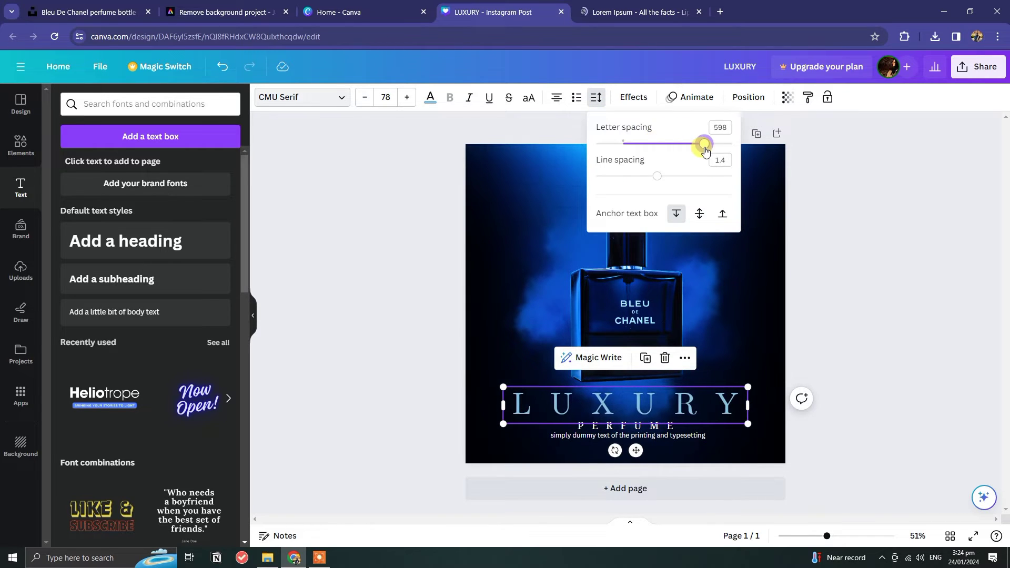
drag(748, 387, 716, 392)
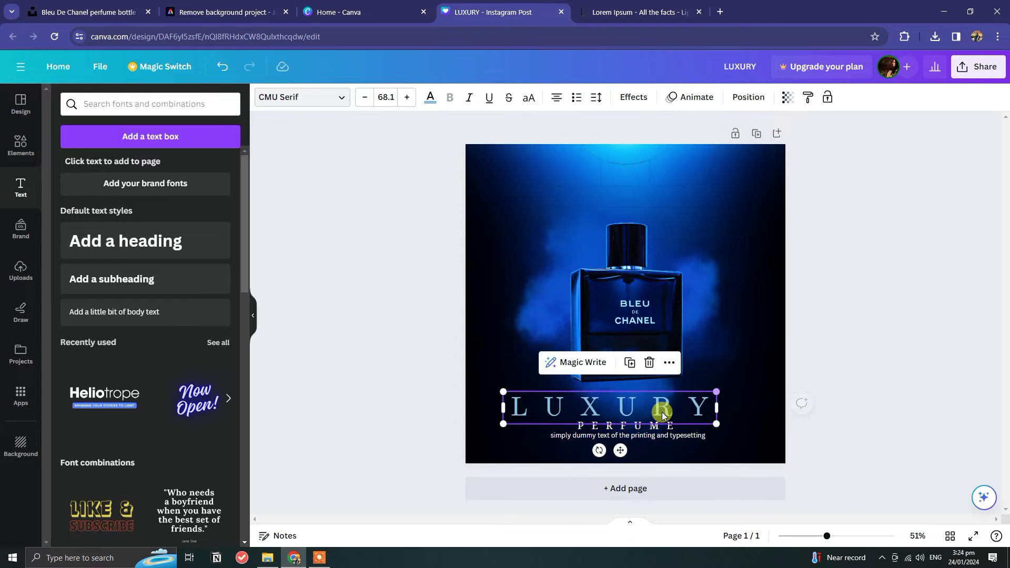
drag(623, 445, 640, 439)
Lock the blue spotlight background image in place
click(515, 420)
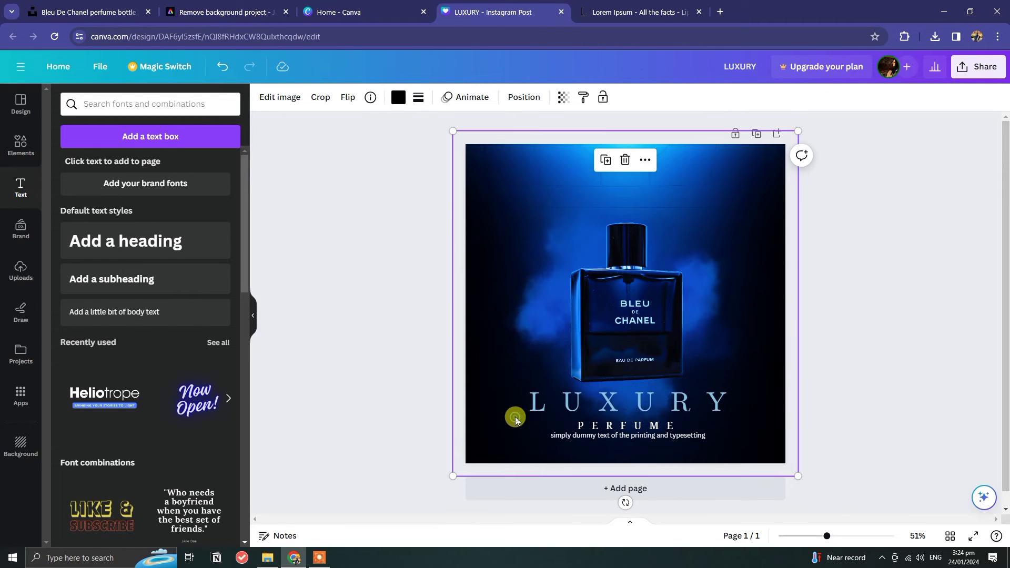
click(648, 160)
click(676, 440)
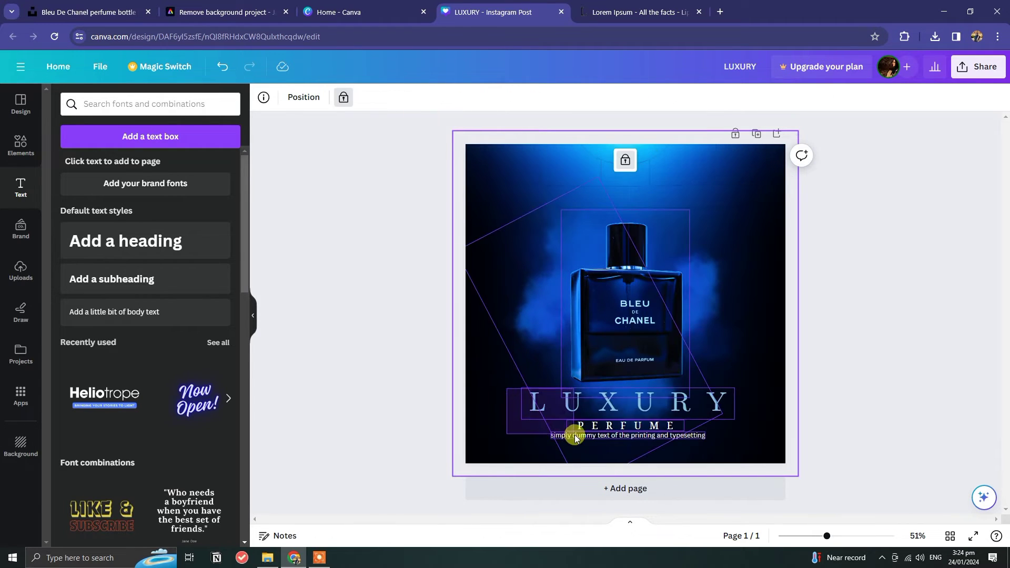
click(512, 431)
drag(569, 445, 535, 419)
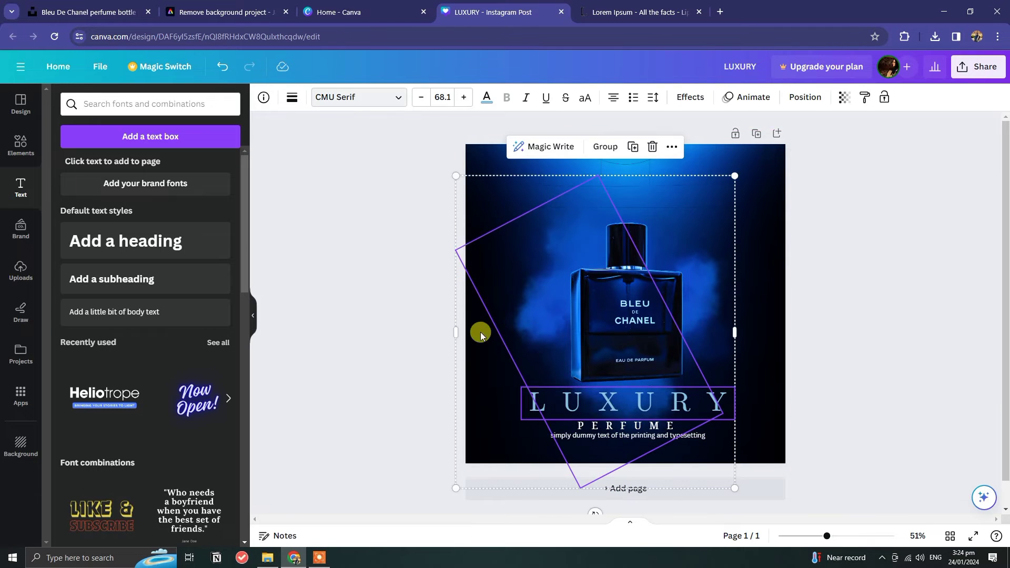
click(480, 333)
Lock both smoke graphics and the perfume bottle in place
click(532, 290)
click(608, 140)
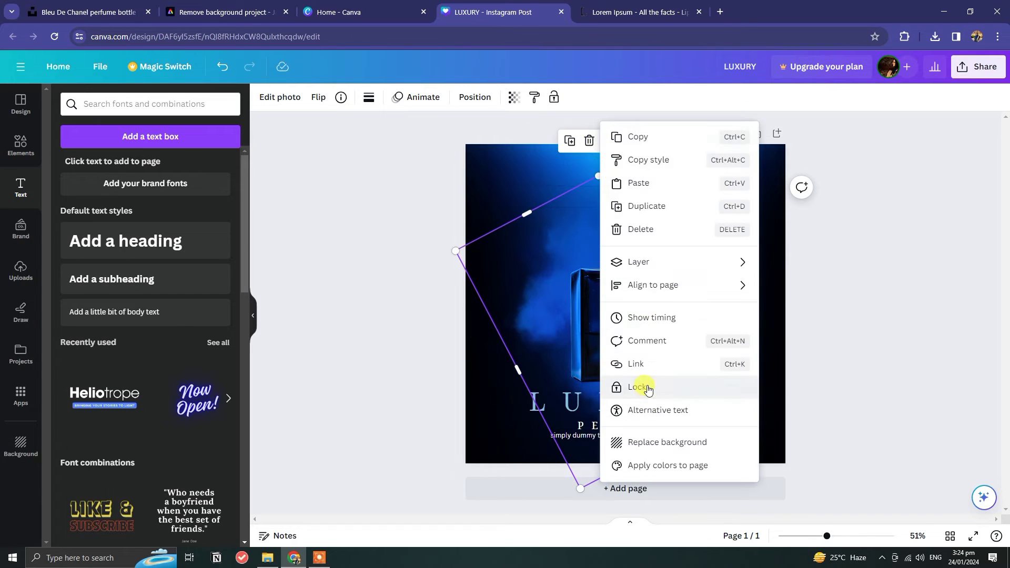
click(642, 387)
click(672, 239)
click(644, 181)
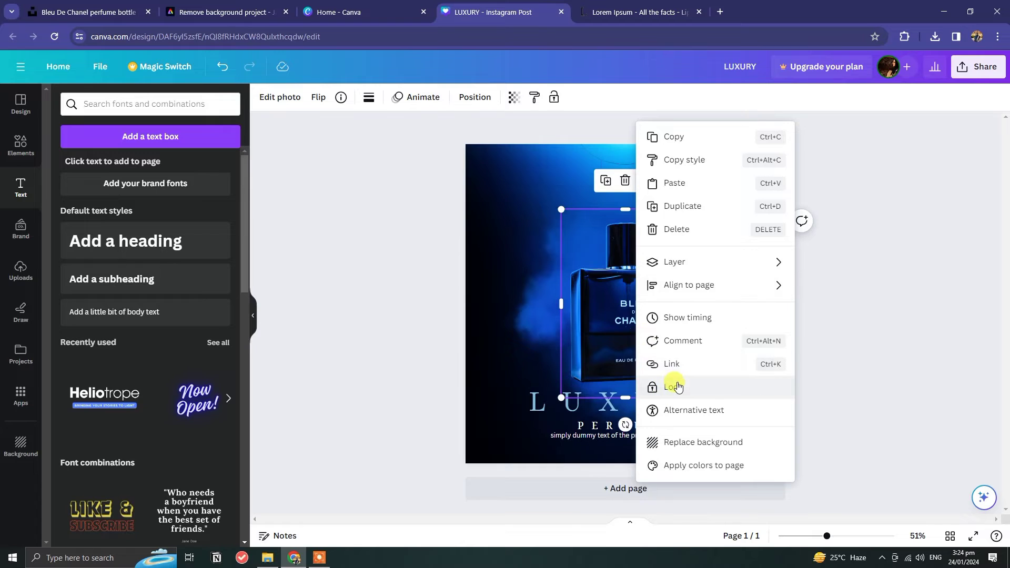
click(650, 387)
click(694, 300)
click(664, 462)
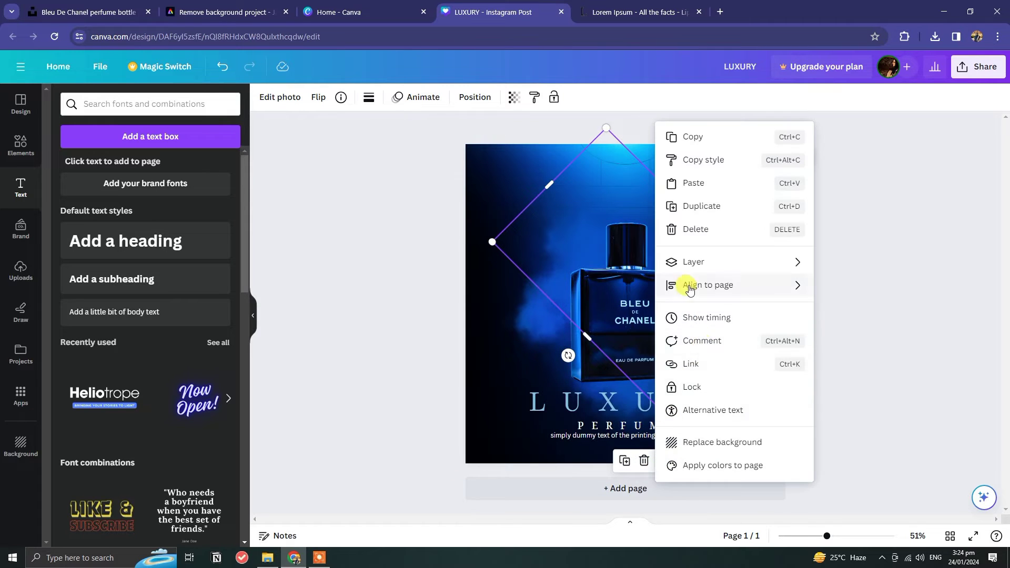
click(684, 384)
Select the LUXURY, PERFUME and placeholder text lines together and align them to their horizontal center
drag(513, 403, 621, 457)
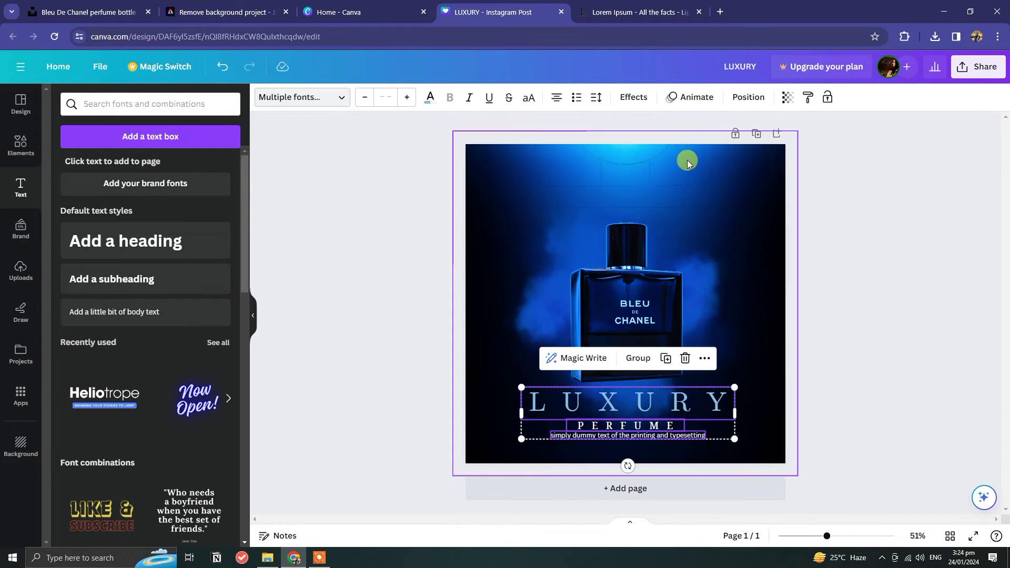
click(727, 104)
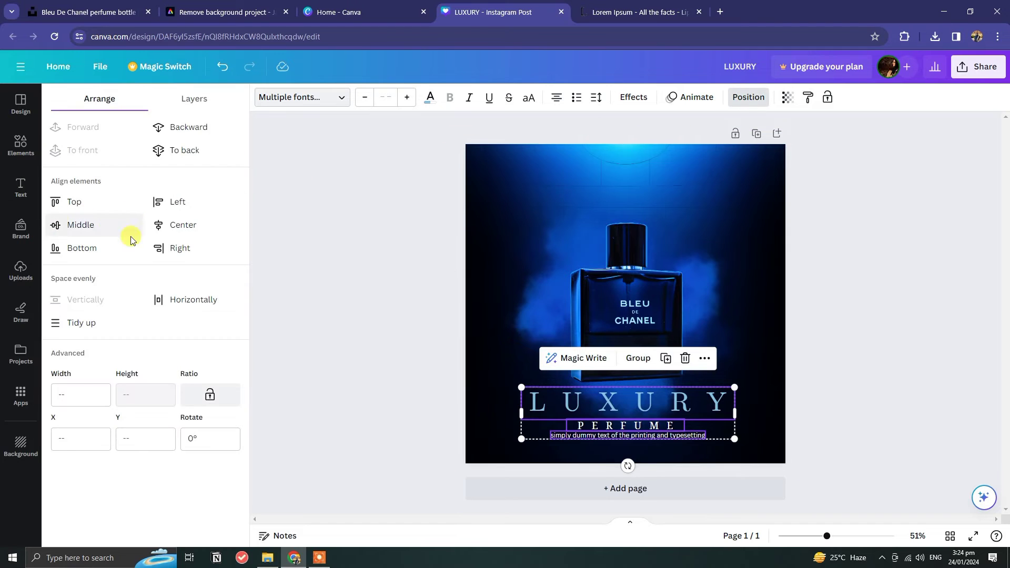
click(194, 226)
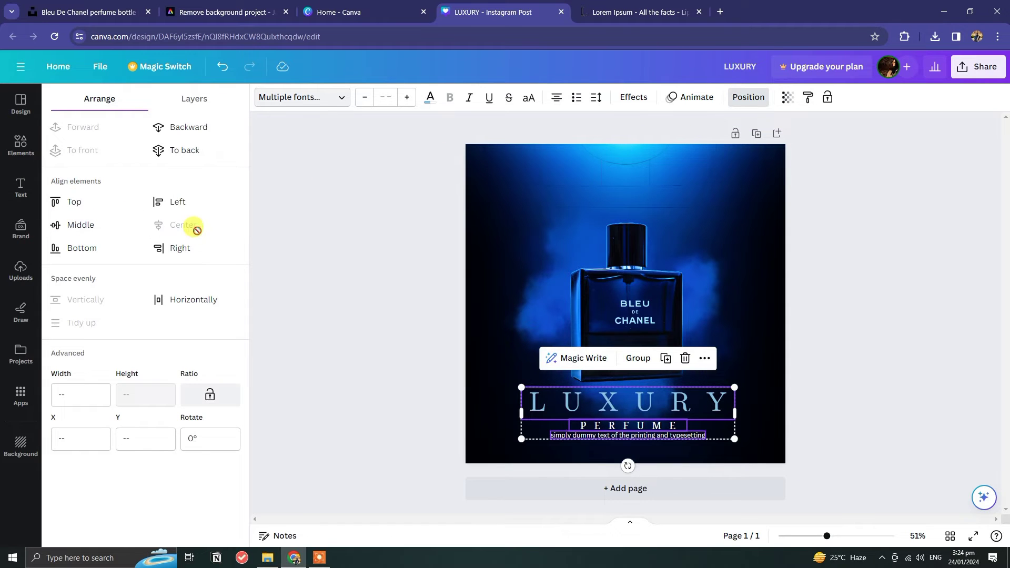
Enlarge the PERFUME line to font size 29.2 and reposition it and the placeholder line below the LUXURY title
click(402, 446)
click(643, 438)
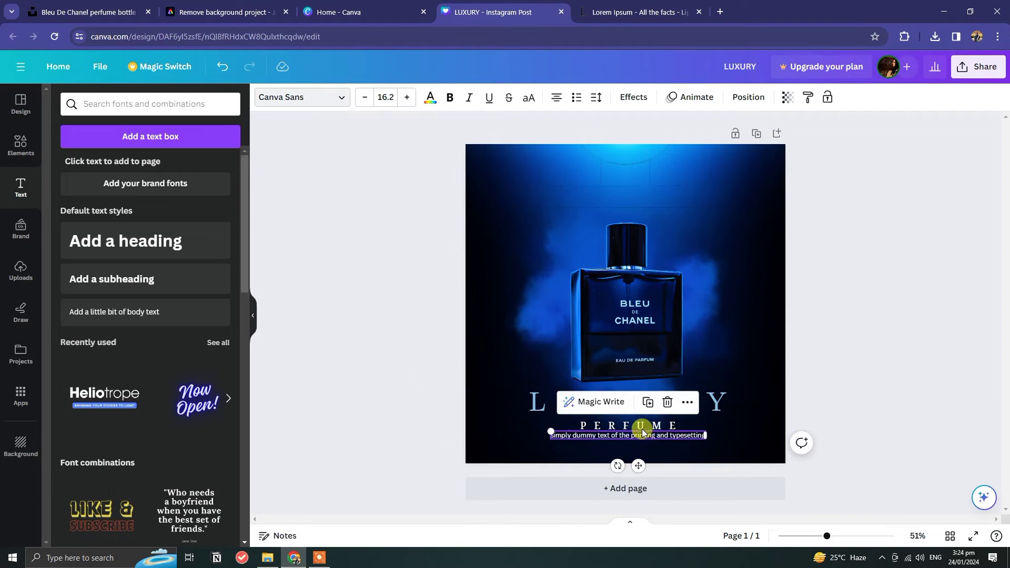
drag(643, 427, 642, 422)
click(403, 434)
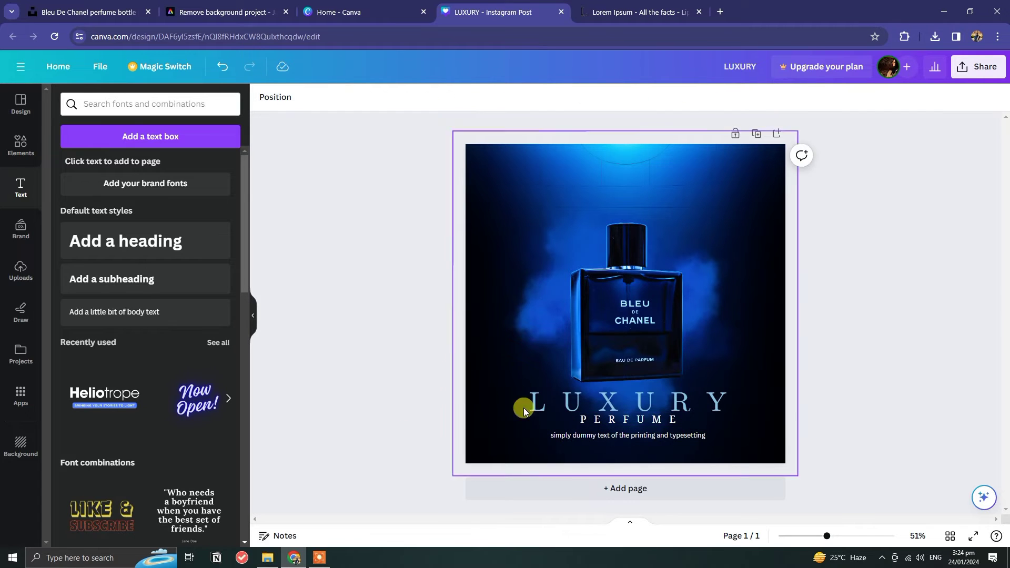
click(575, 400)
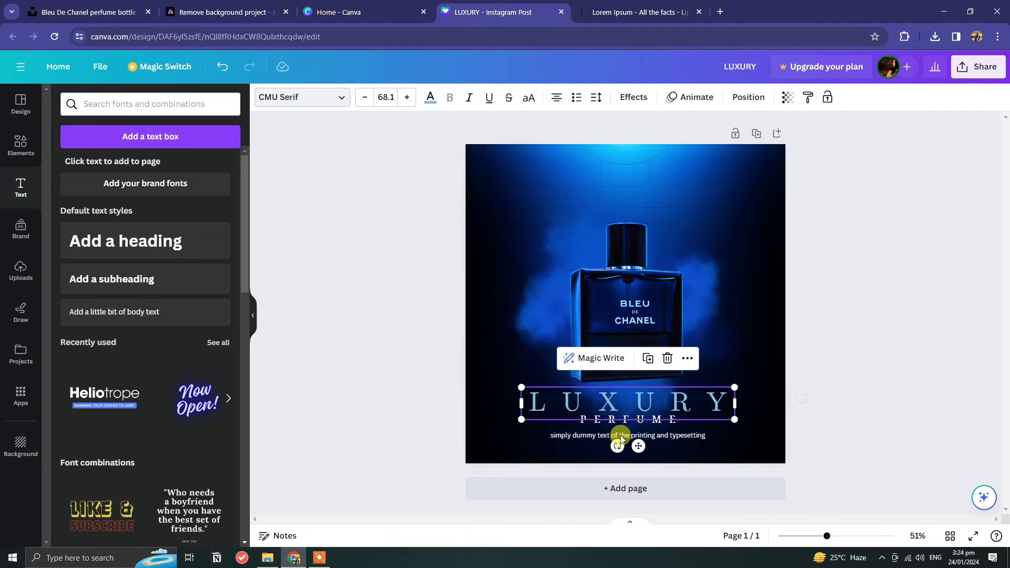
click(595, 426)
drag(567, 415, 545, 397)
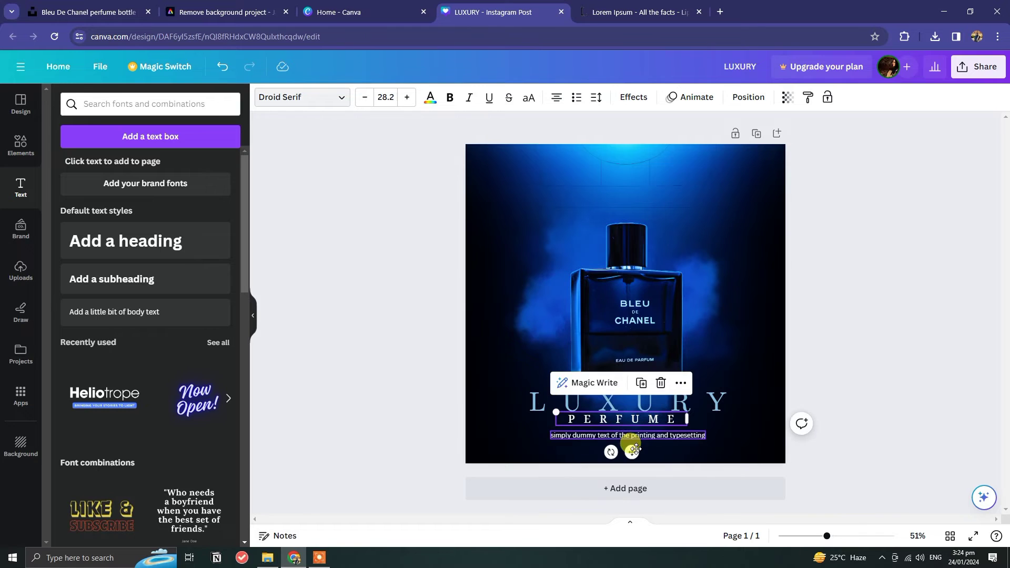
drag(637, 452, 639, 455)
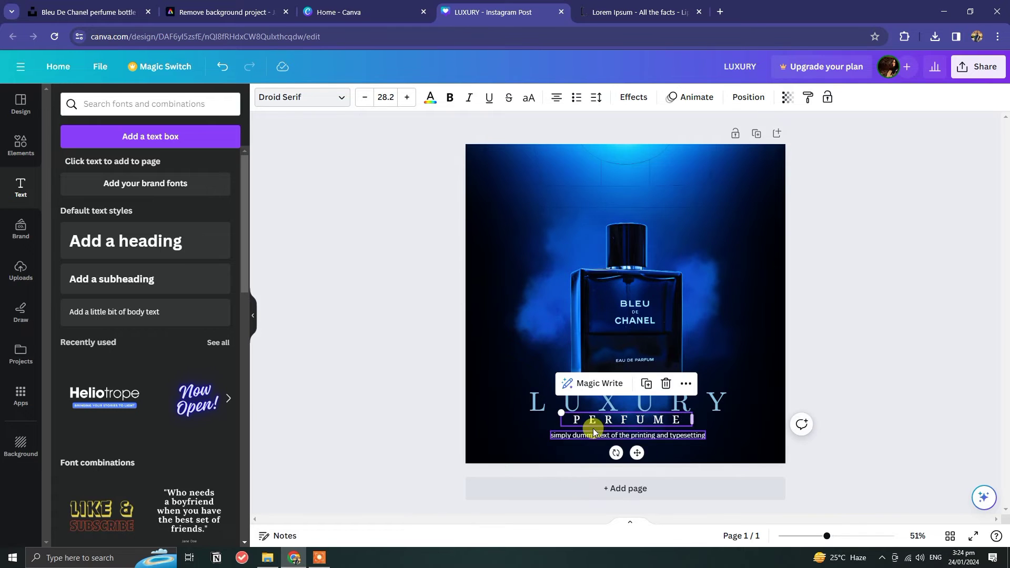
drag(565, 414, 553, 406)
mouse_move(637, 452)
mouse_down()
mouse_move(636, 464)
mouse_move(645, 447)
mouse_up()
Align the LUXURY, PERFUME and placeholder lines to their shared horizontal center and space them evenly vertically
click(508, 399)
drag(508, 399, 739, 459)
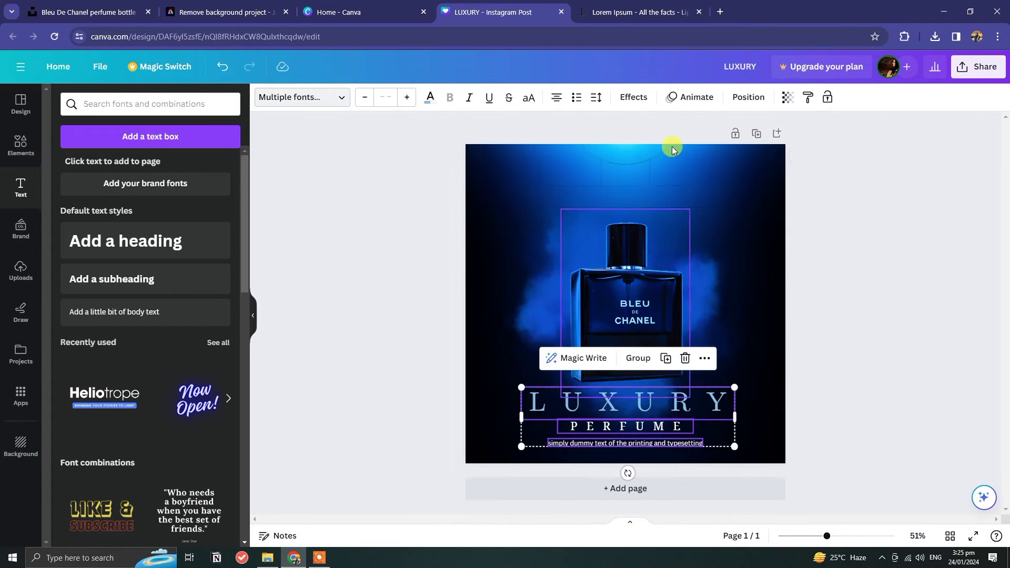
click(749, 101)
click(164, 225)
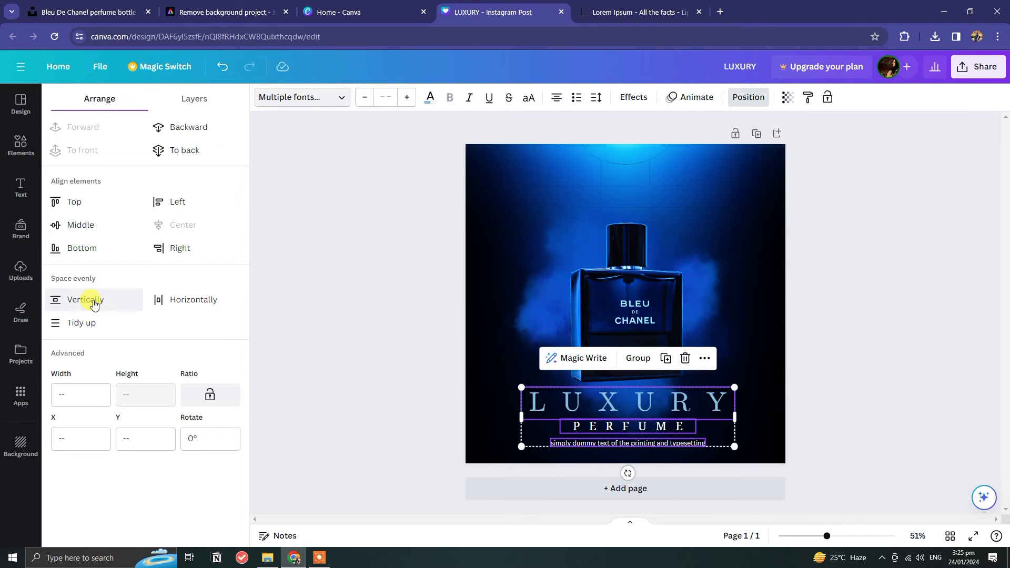
click(86, 300)
click(303, 344)
Recolor the placeholder line to light gray #DBD7D7 and nudge the PERFUME line slightly up toward the LUXURY title
click(676, 443)
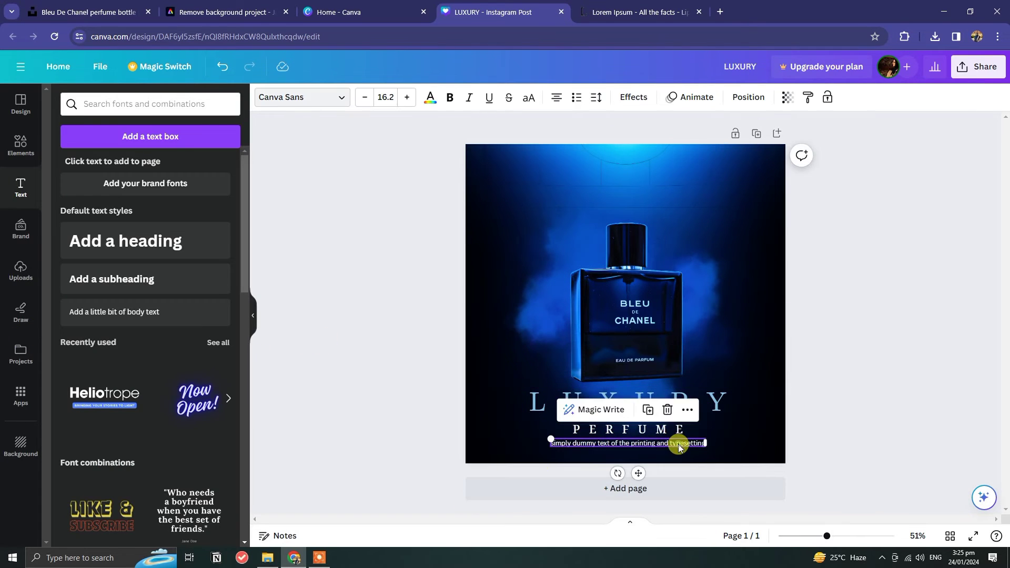
click(430, 98)
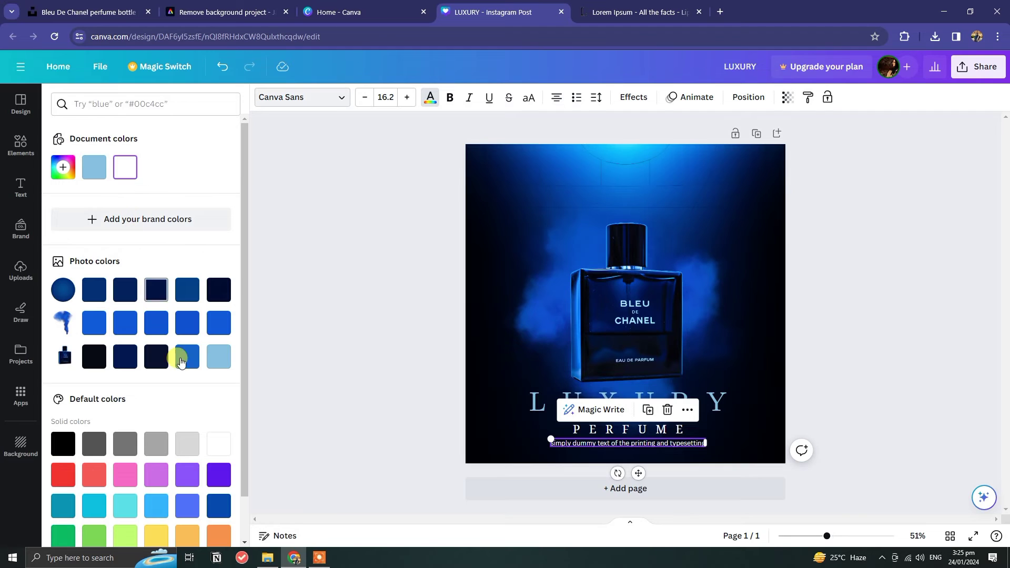
click(212, 369)
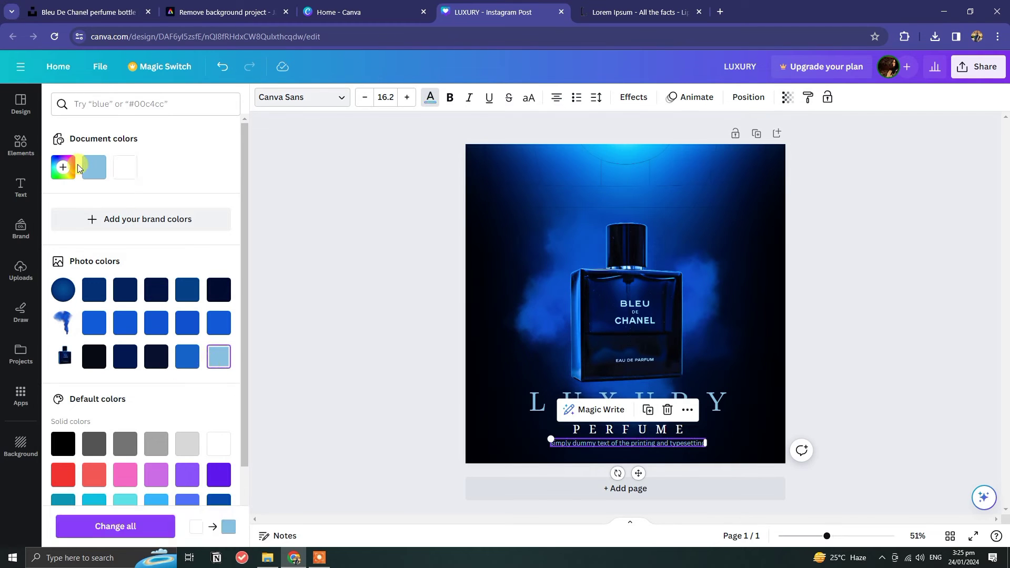
click(118, 162)
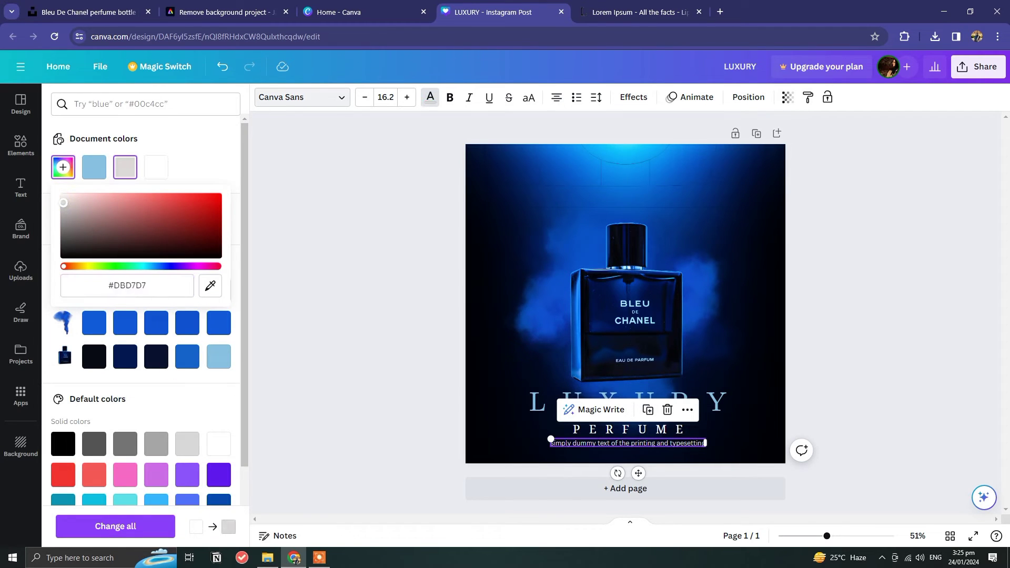
click(361, 259)
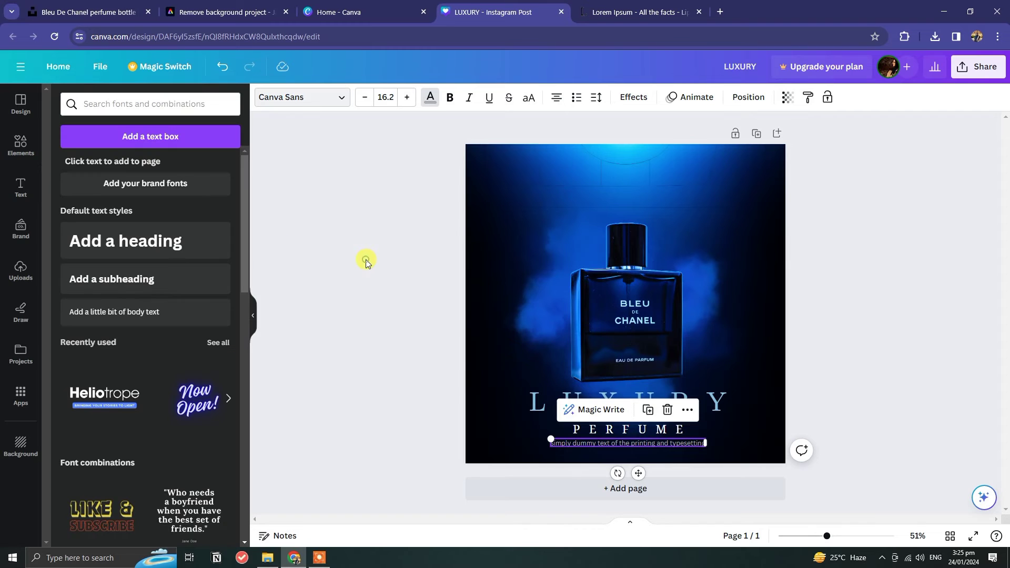
click(626, 431)
drag(623, 427, 624, 427)
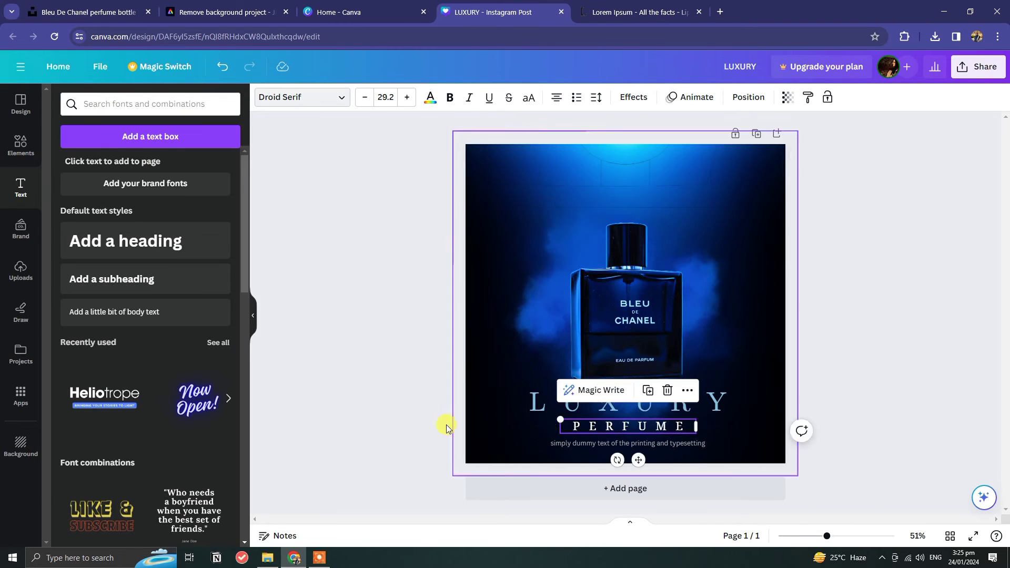
Unlock the perfume bottle and move it straight up to leave more room above the LUXURY title
click(594, 308)
click(621, 184)
click(526, 268)
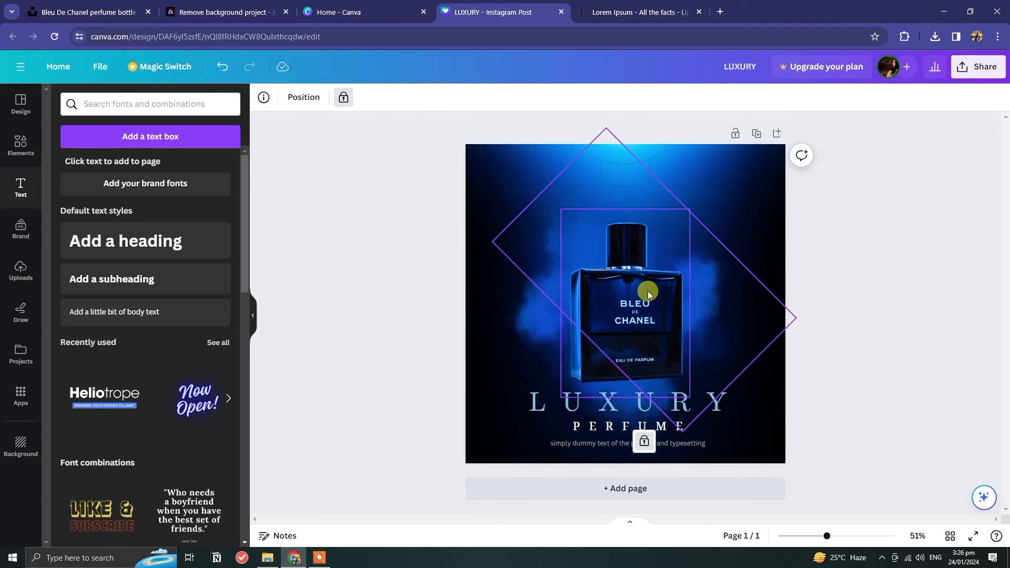
click(772, 333)
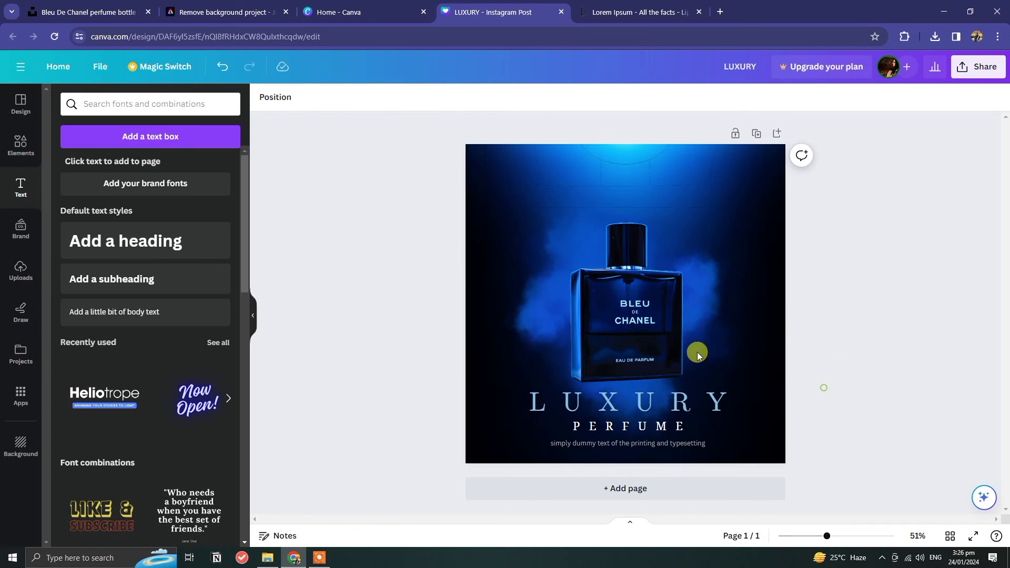
drag(646, 330, 645, 306)
Unlock the smoke graphics and move them up so they surround the raised bottle
click(727, 314)
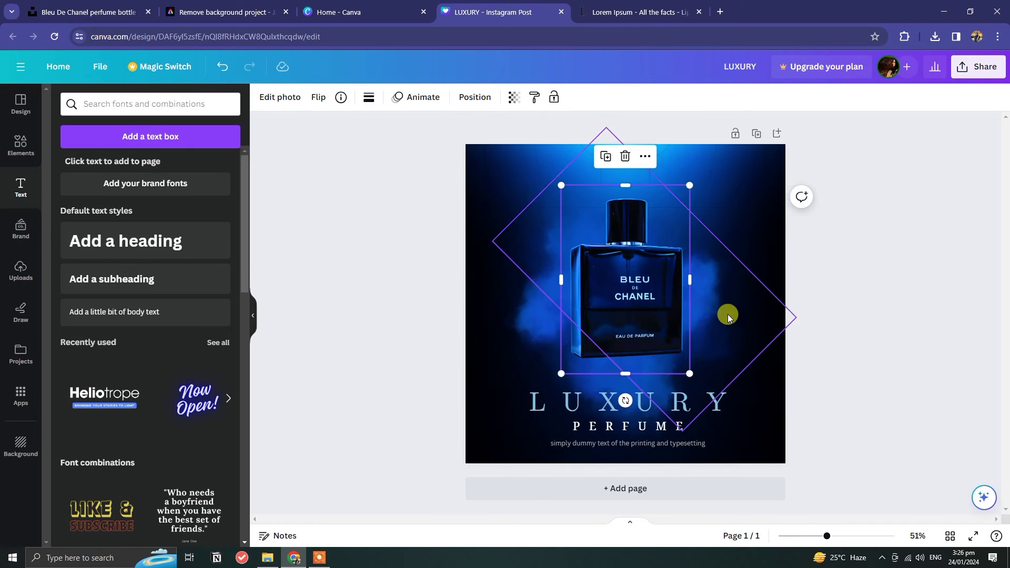
click(539, 337)
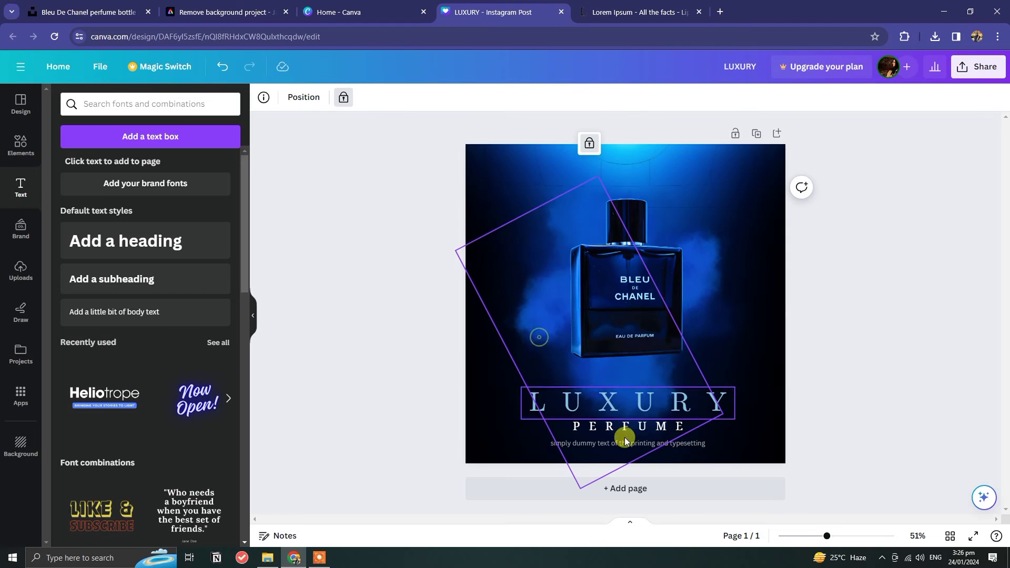
click(590, 150)
drag(542, 323, 528, 266)
click(412, 295)
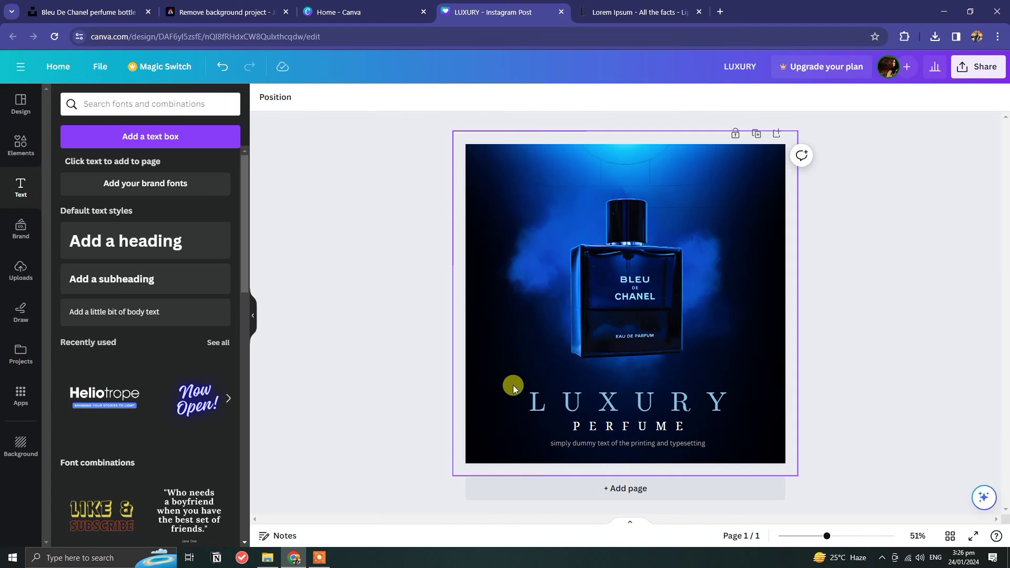
Lock both smoke graphics and the perfume bottle in their raised positions
click(593, 438)
click(591, 198)
click(633, 285)
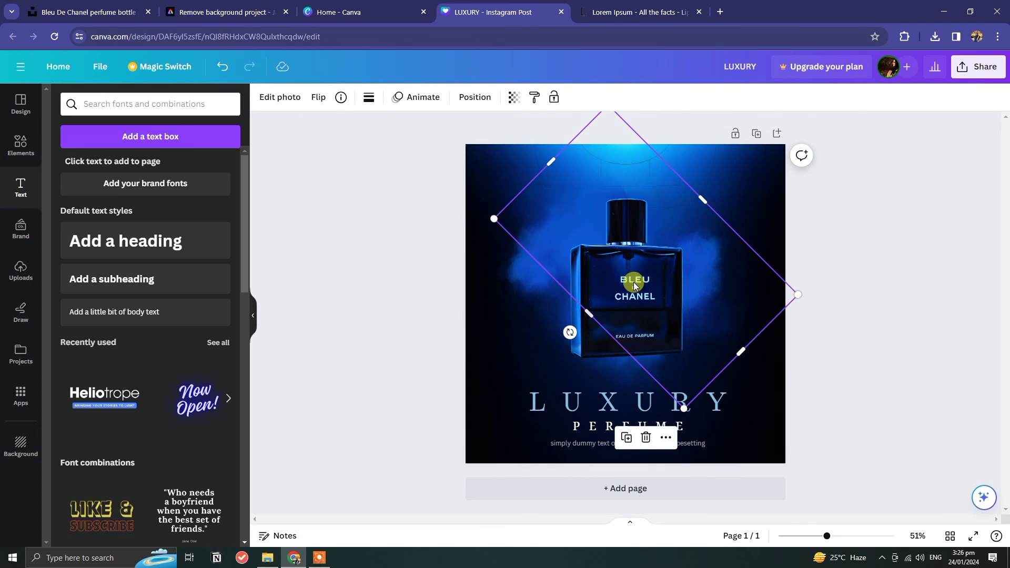
click(666, 439)
drag(570, 332, 660, 232)
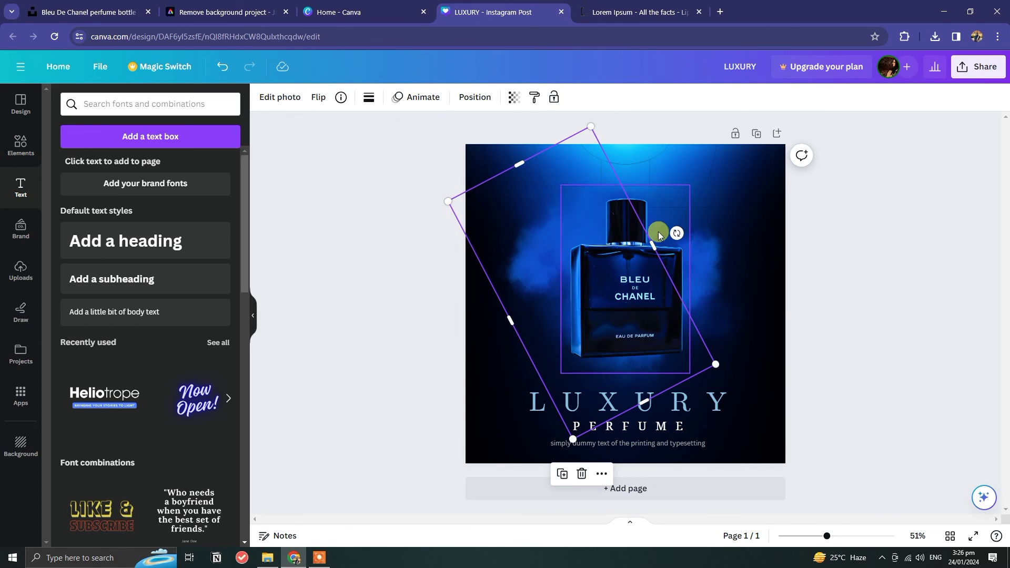
click(601, 475)
click(632, 386)
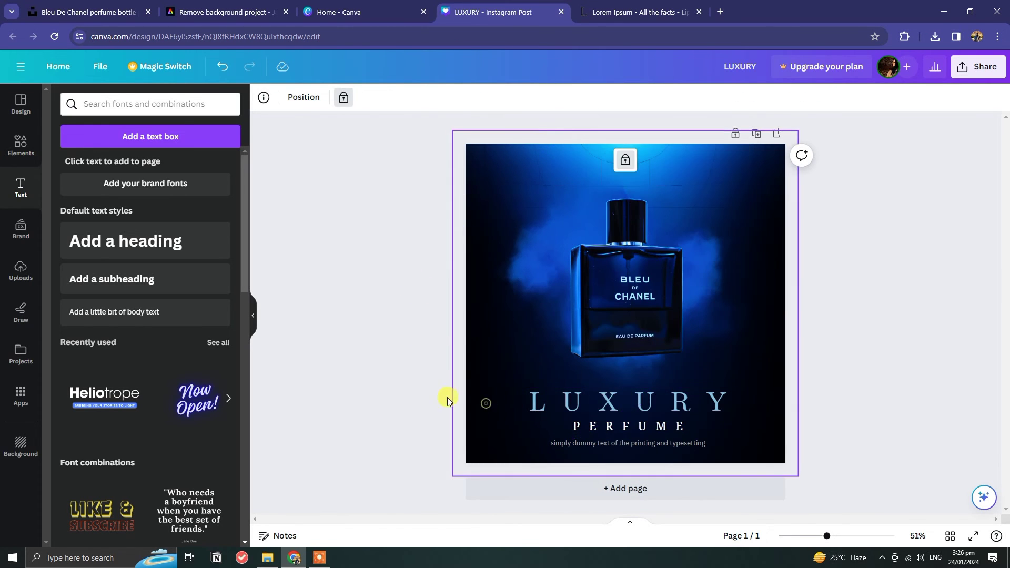
Select the LUXURY, PERFUME and placeholder lines together and move them up closer to the bottle
drag(437, 394, 615, 456)
drag(629, 422, 626, 406)
click(412, 393)
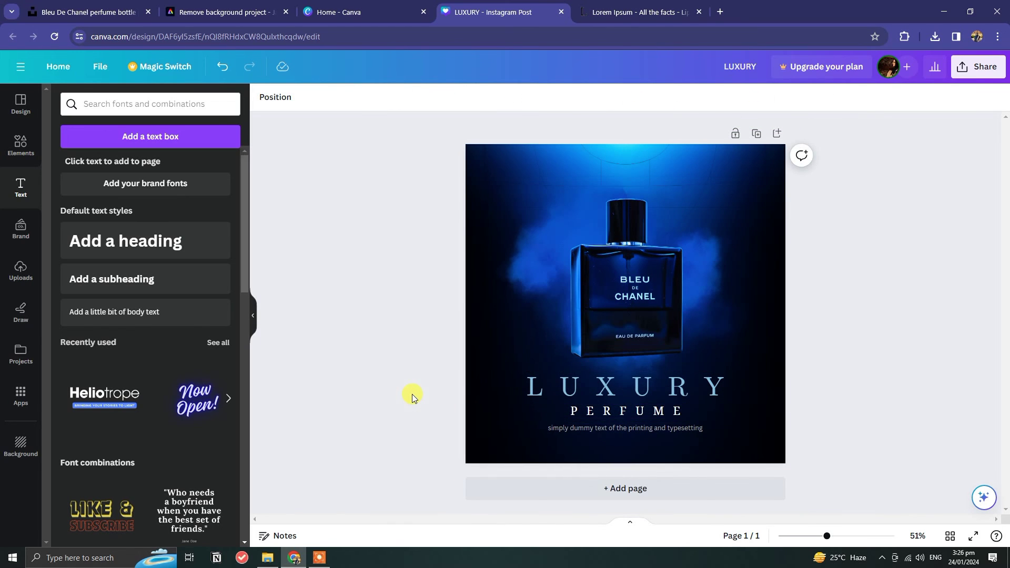
Add a heading reading LOGO, shrink it to font size 26.8 and place it in the poster's upper-left area
click(177, 249)
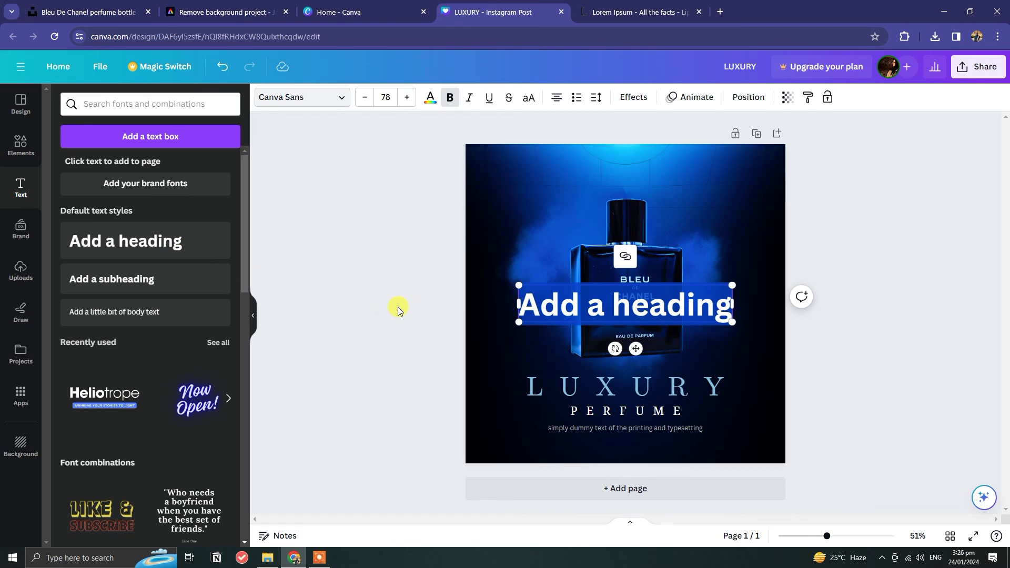
text(LOGO)
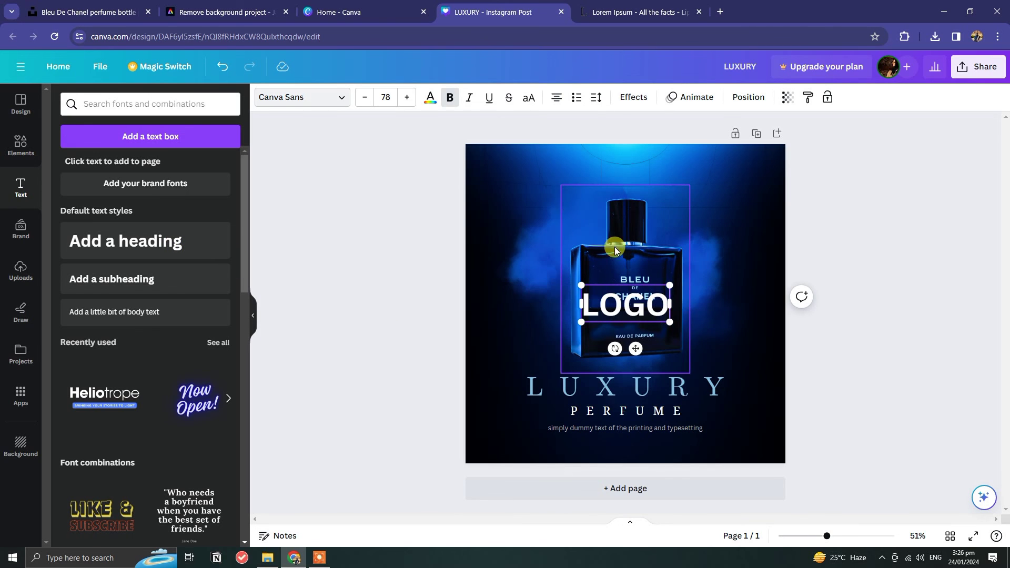
drag(670, 285, 618, 326)
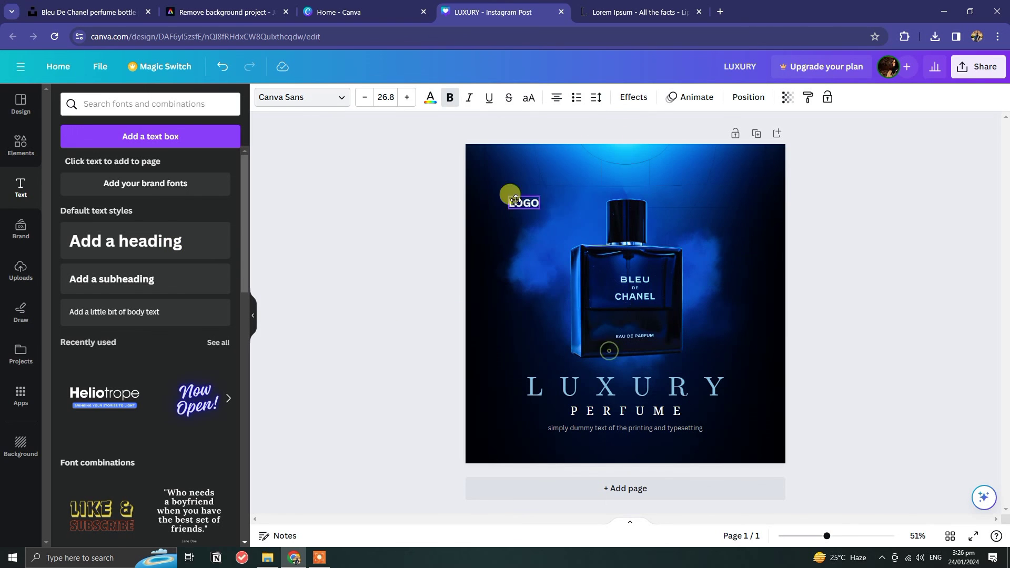
click(413, 210)
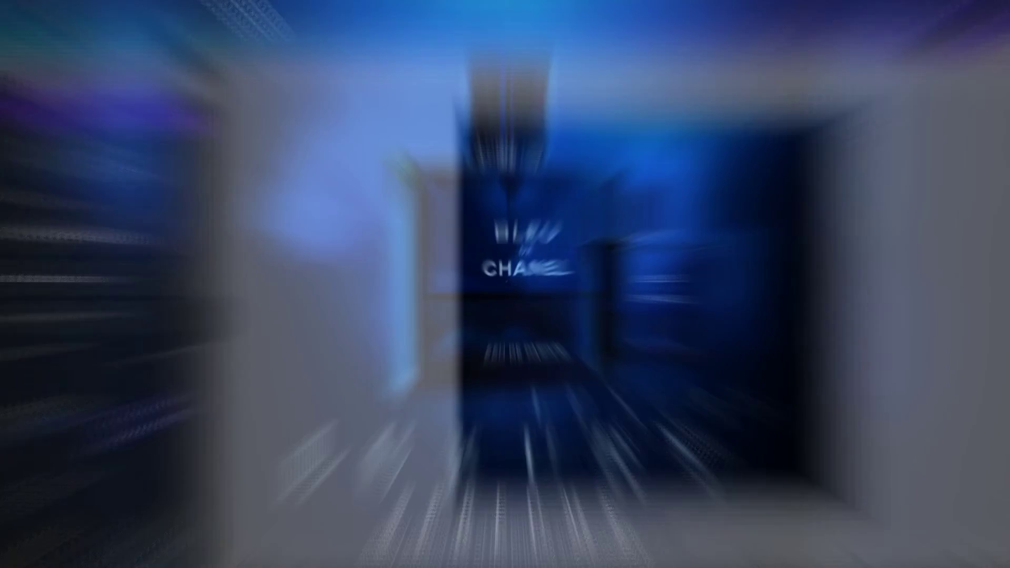